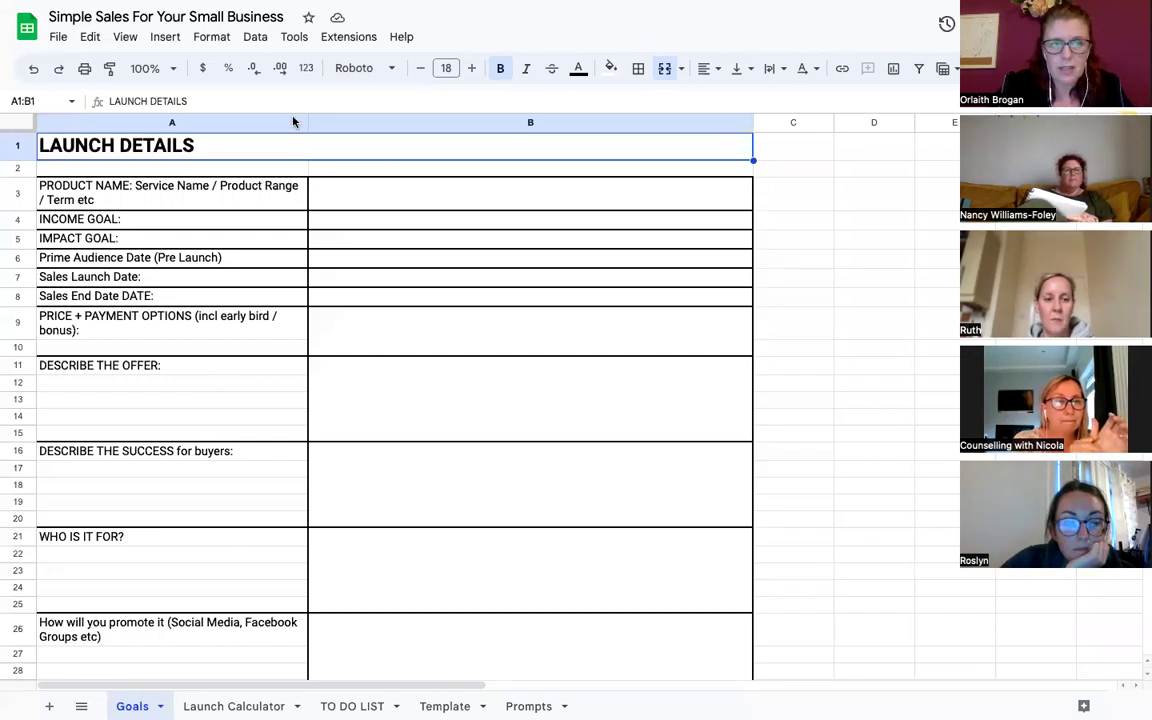
{"action": "left_click", "coordinate": [58, 38]}
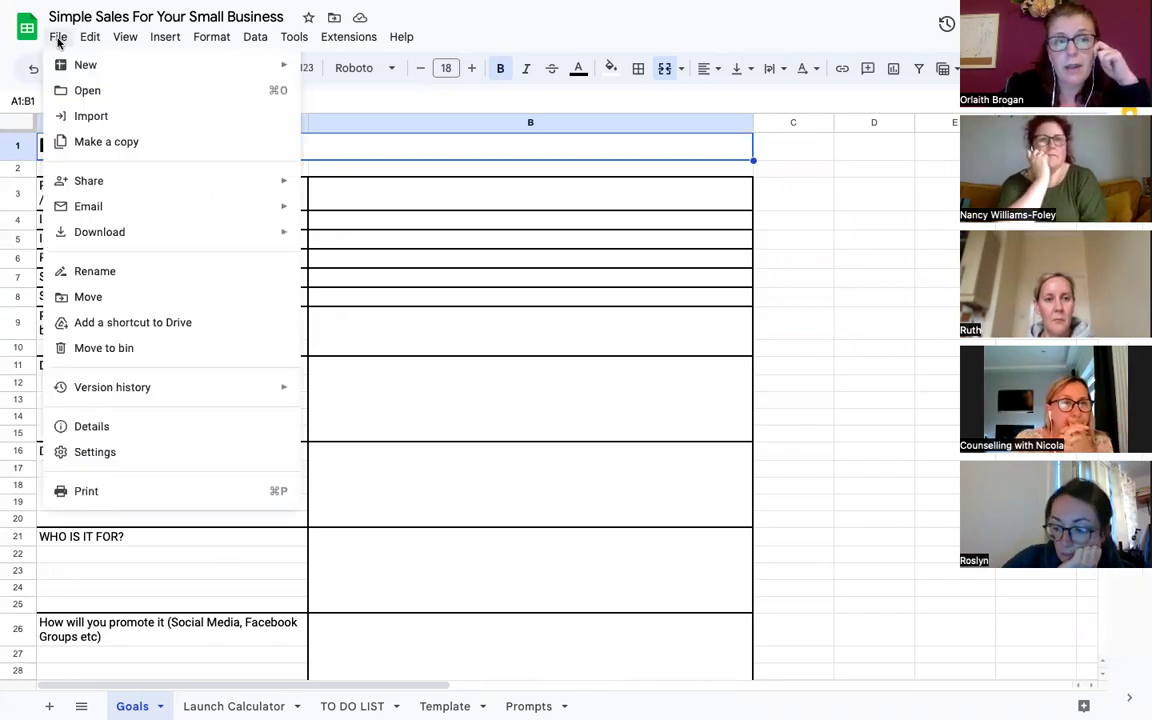
{"action": "left_click", "coordinate": [108, 143]}
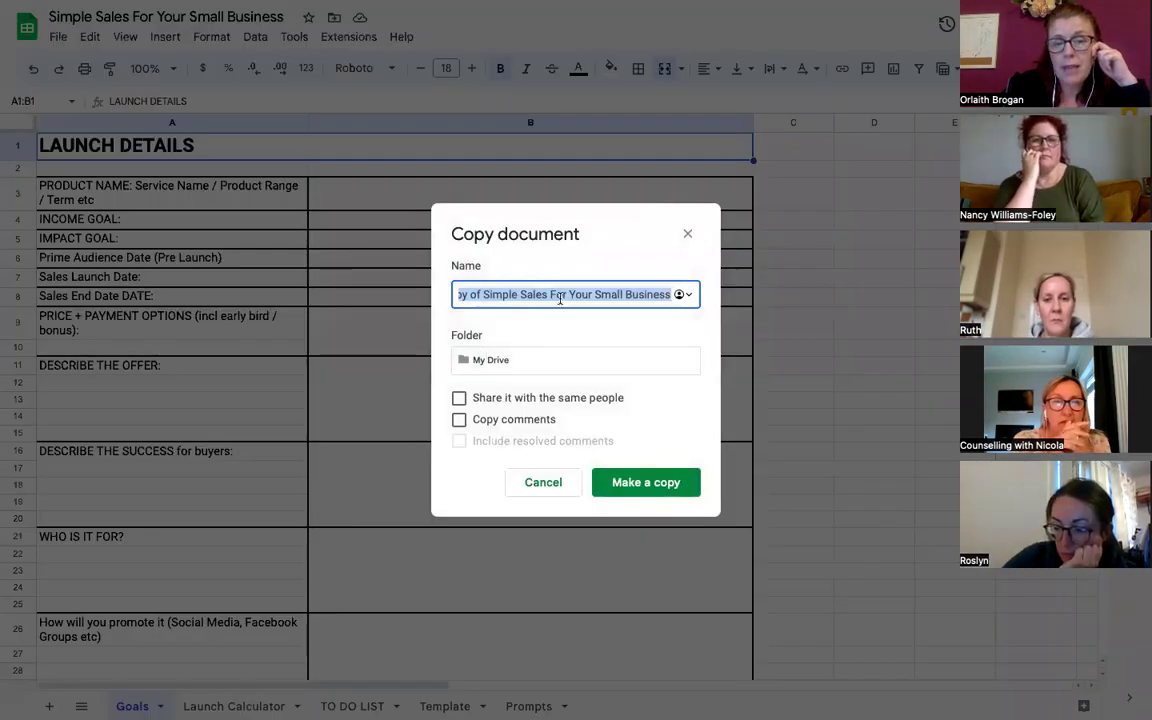
{"action": "left_click", "coordinate": [560, 296]}
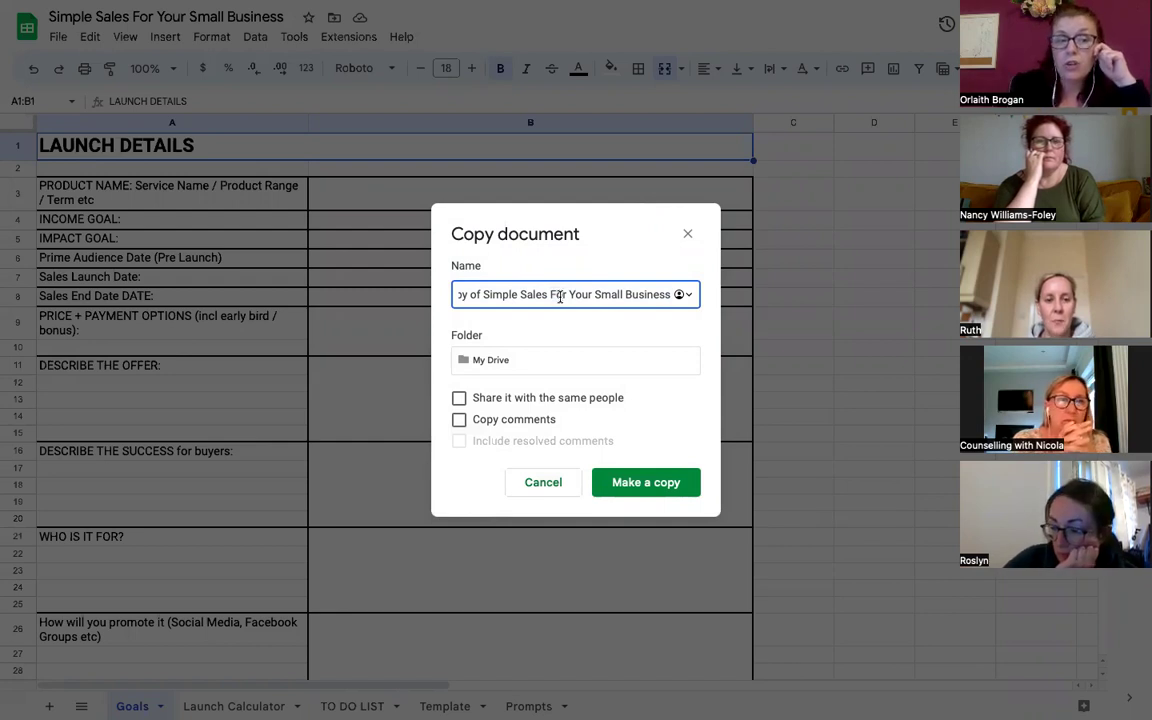
{"action": "left_click", "coordinate": [543, 483]}
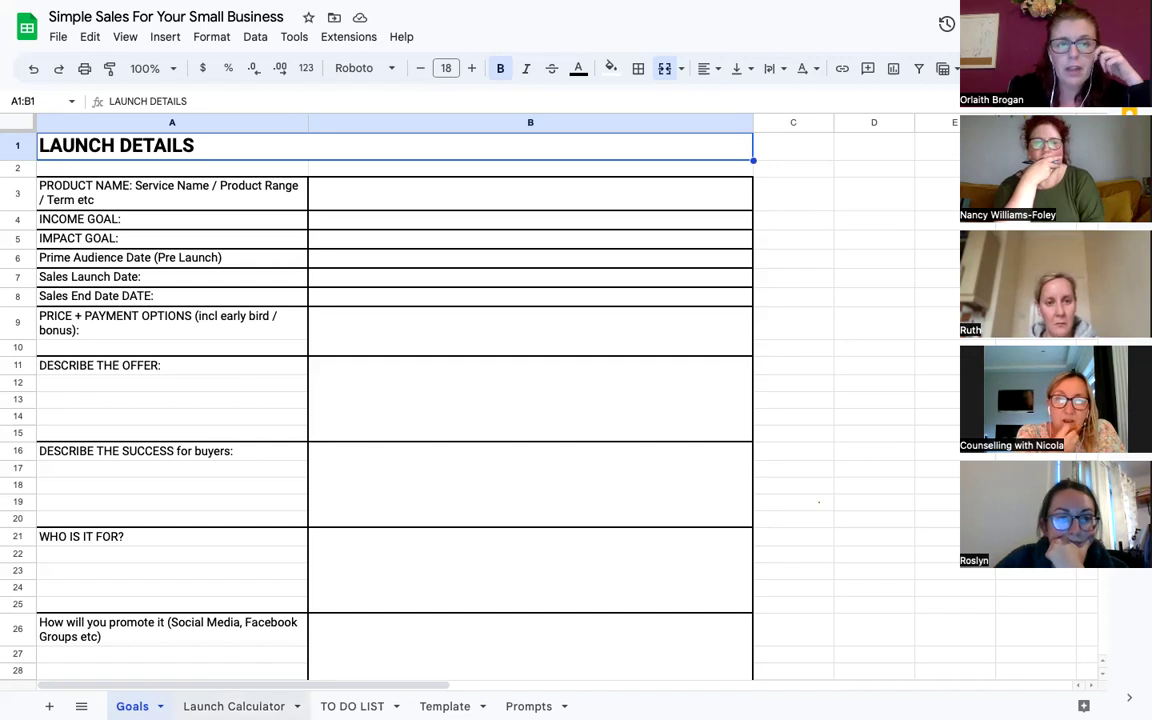
- On the Launch Calculator sheet, keep the sales income goal and set the product price to 1995
{"action": "left_click", "coordinate": [233, 706]}
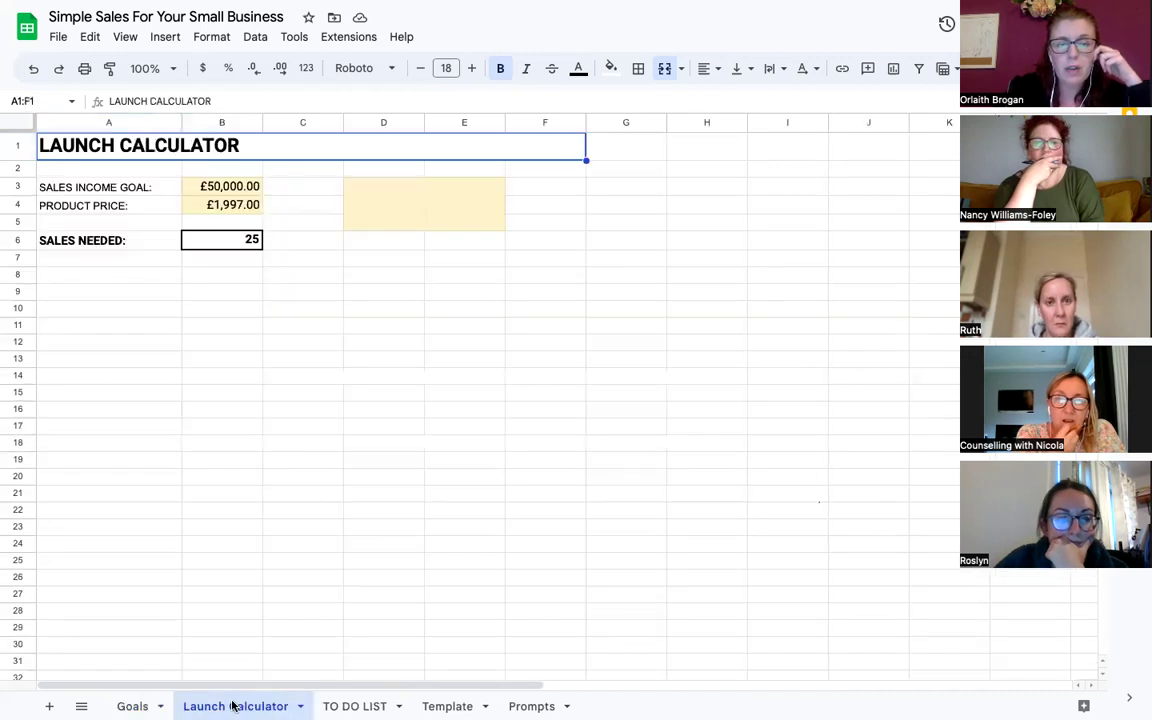
{"action": "double_click", "coordinate": [230, 186]}
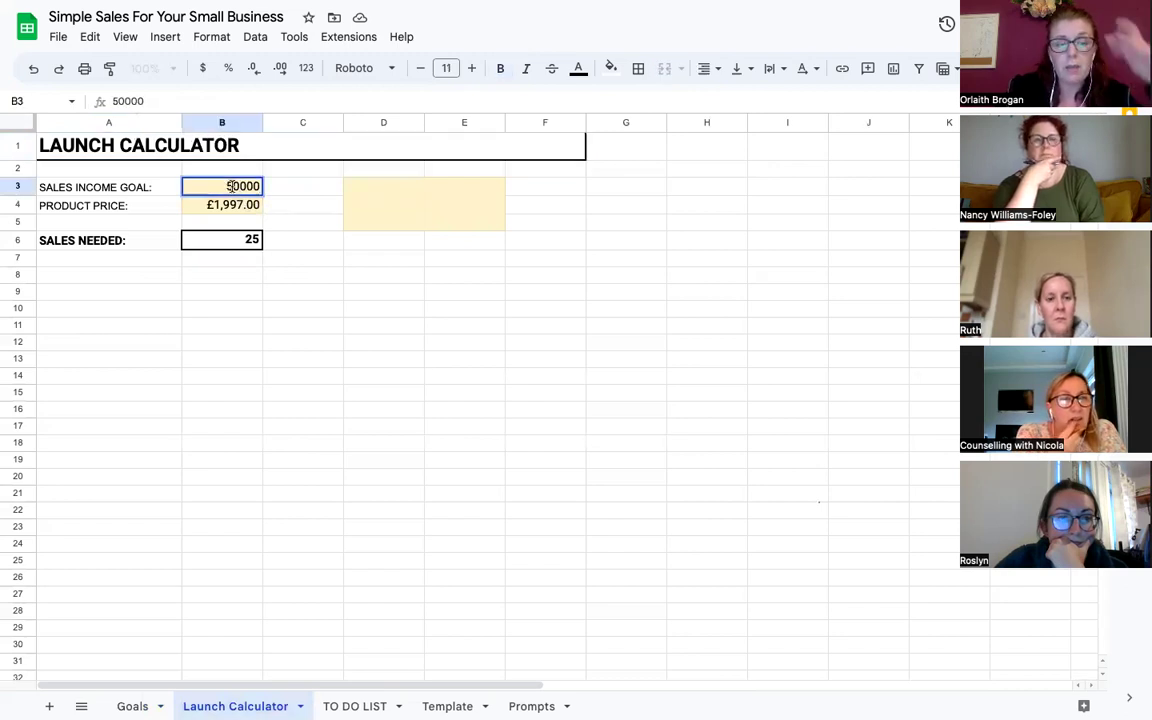
{"action": "type", "text": "1"}
{"action": "key", "text": "BackSpace"}
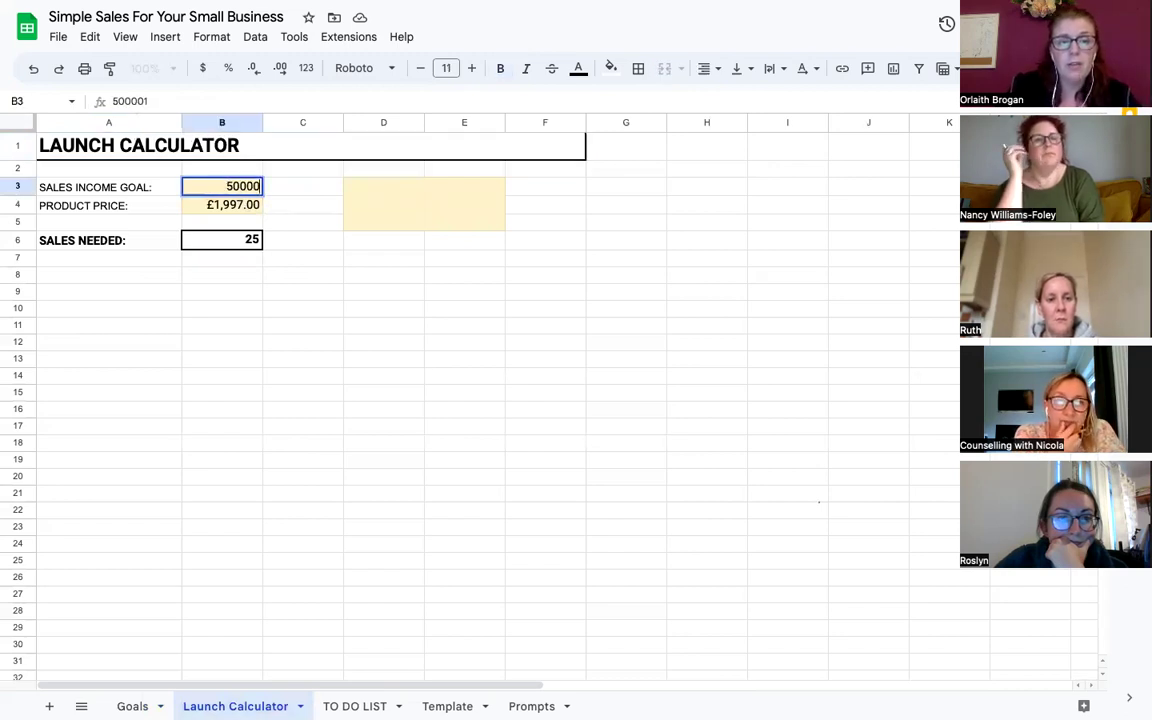
{"action": "double_click", "coordinate": [242, 207]}
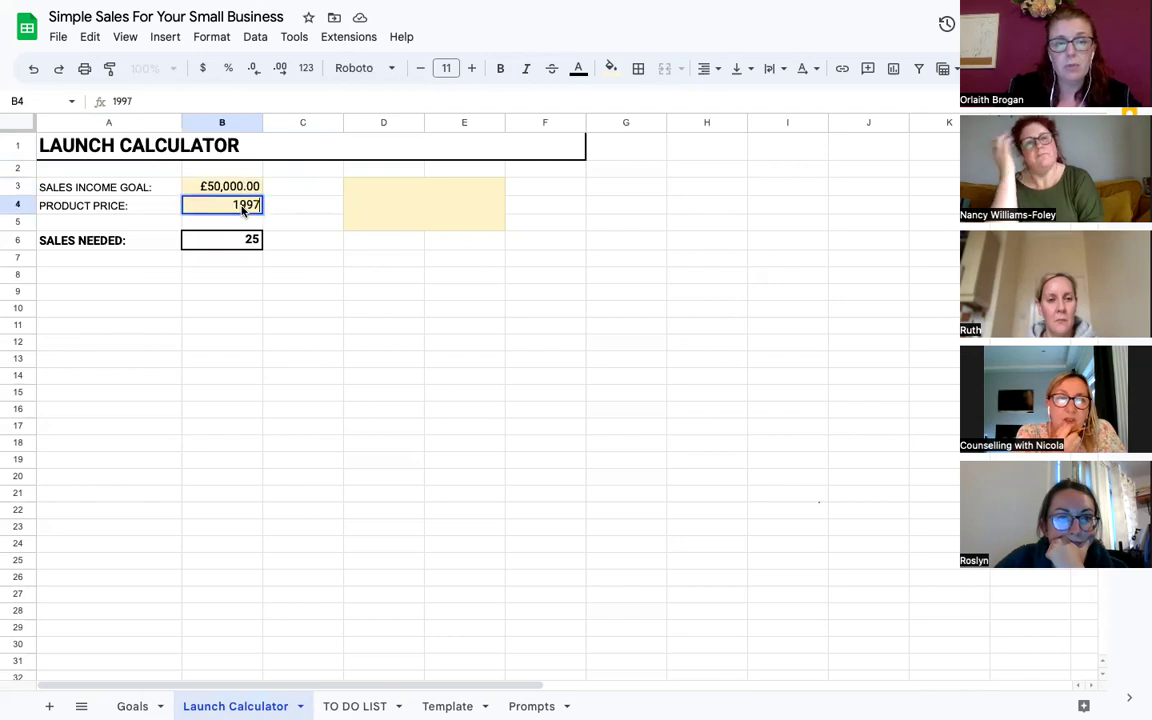
{"action": "key", "text": "BackSpace"}
{"action": "key", "text": "BackSpace"}
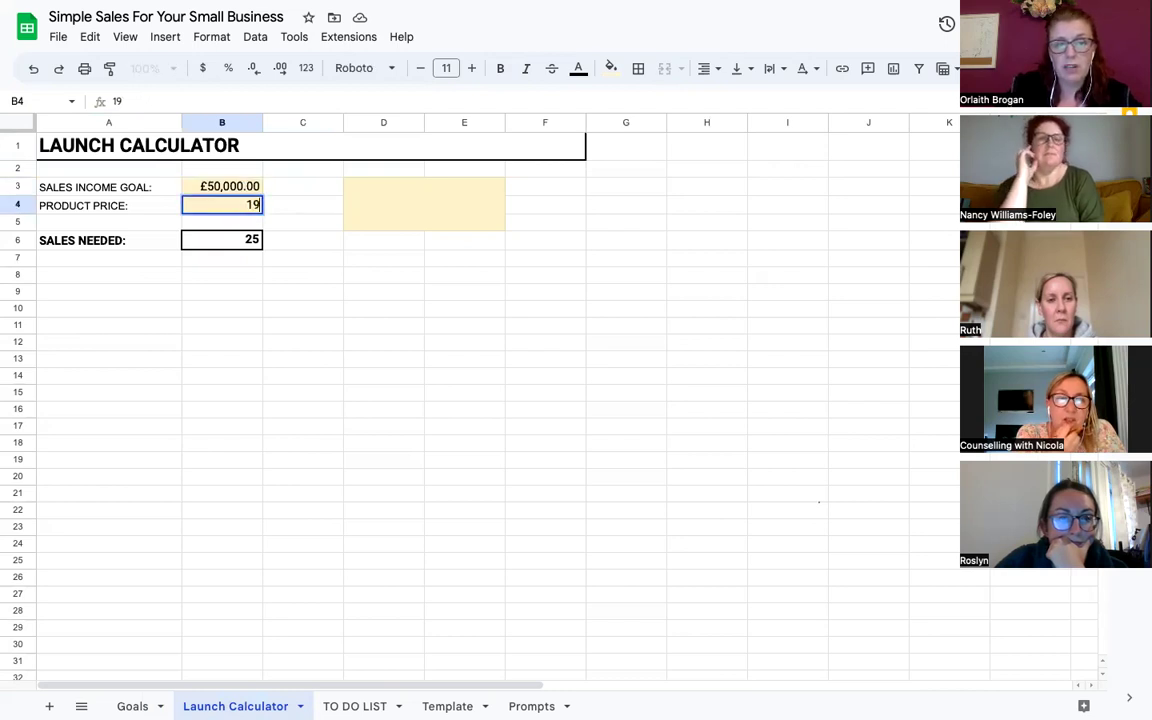
{"action": "key", "text": "Return"}
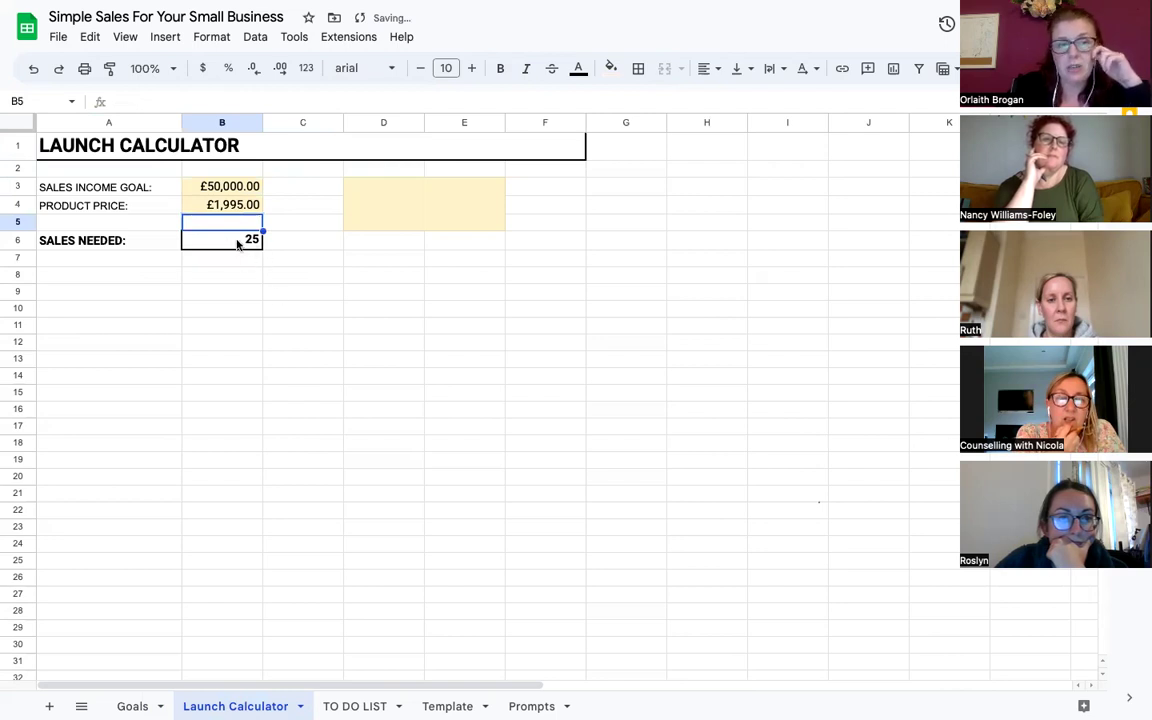
- Set the product price in the Launch Calculator to 250
{"action": "left_click", "coordinate": [223, 209]}
{"action": "double_click", "coordinate": [223, 209]}
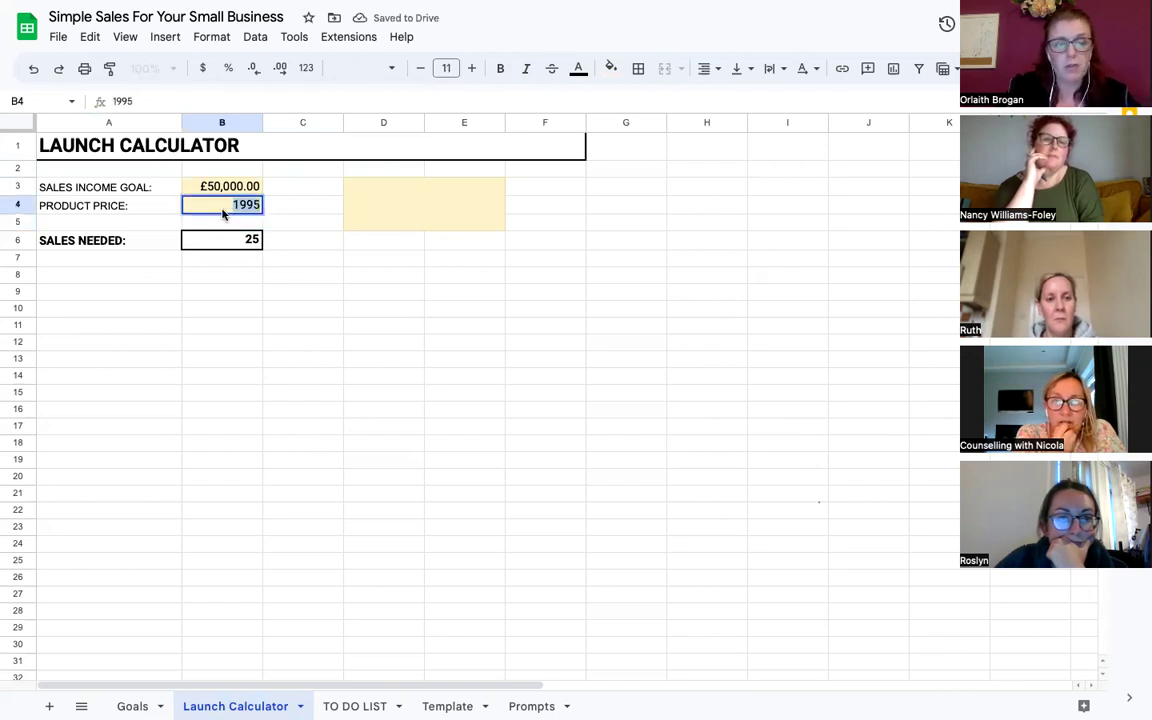
{"action": "type", "text": "250"}
{"action": "key", "text": "Return"}
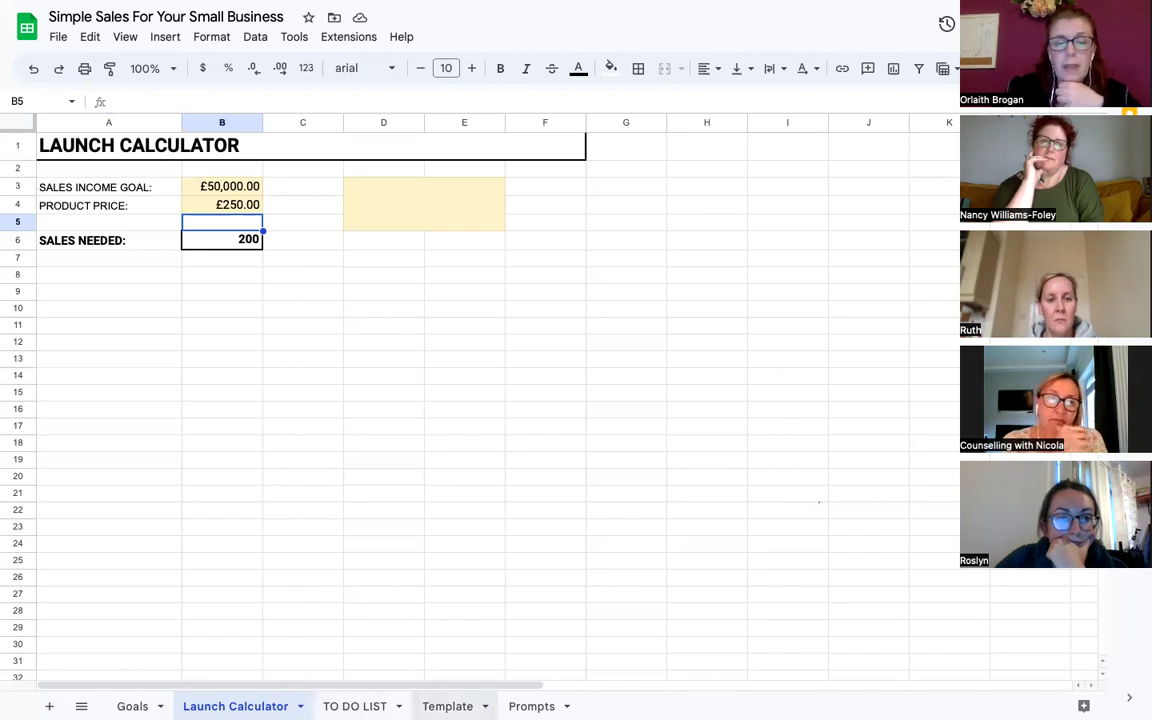
- On the Template sheet, set Monday's Posts entry in Pre-Launch Week 1 to the success posts emoji 🥰
{"action": "left_click", "coordinate": [447, 706]}
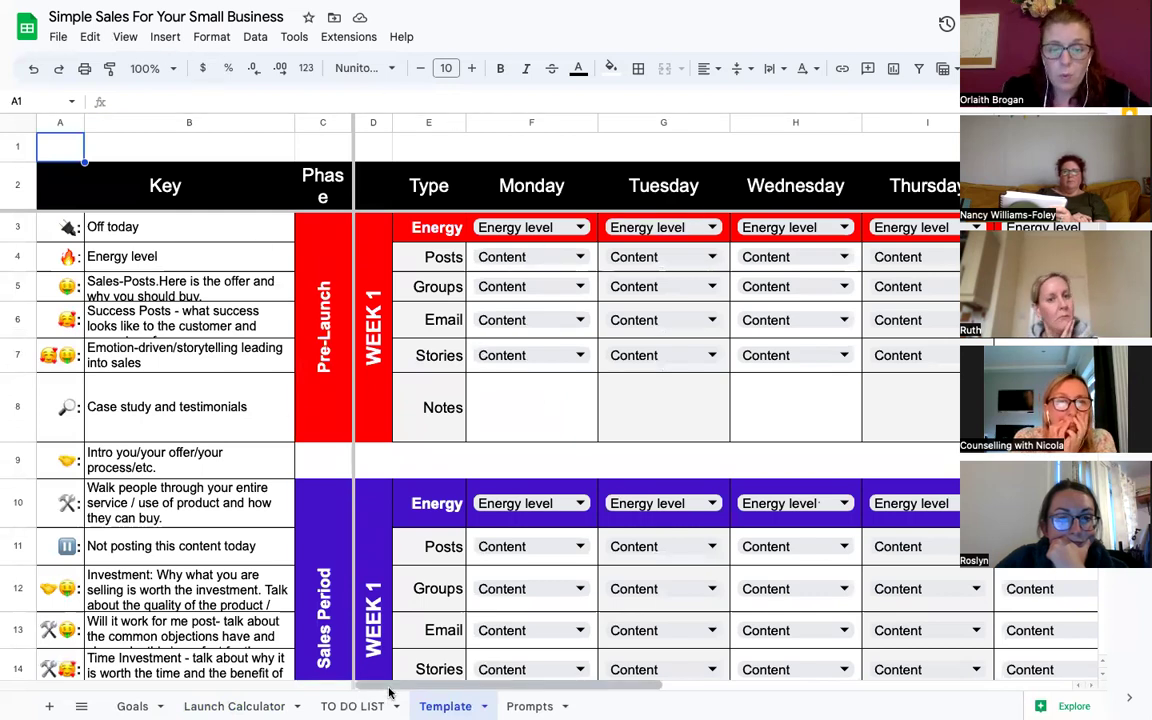
{"action": "left_click_drag", "start_coordinate": [407, 688], "coordinate": [727, 677]}
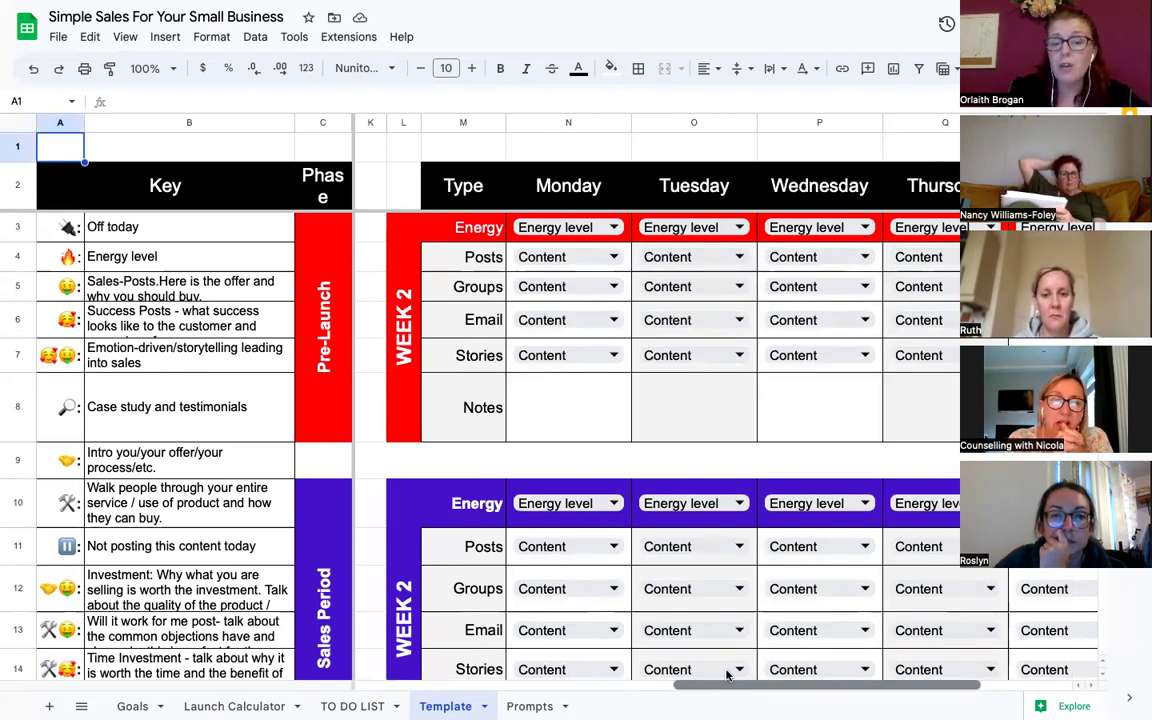
{"action": "scroll", "coordinate": [810, 673], "scroll_direction": "right", "scroll_amount": 3}
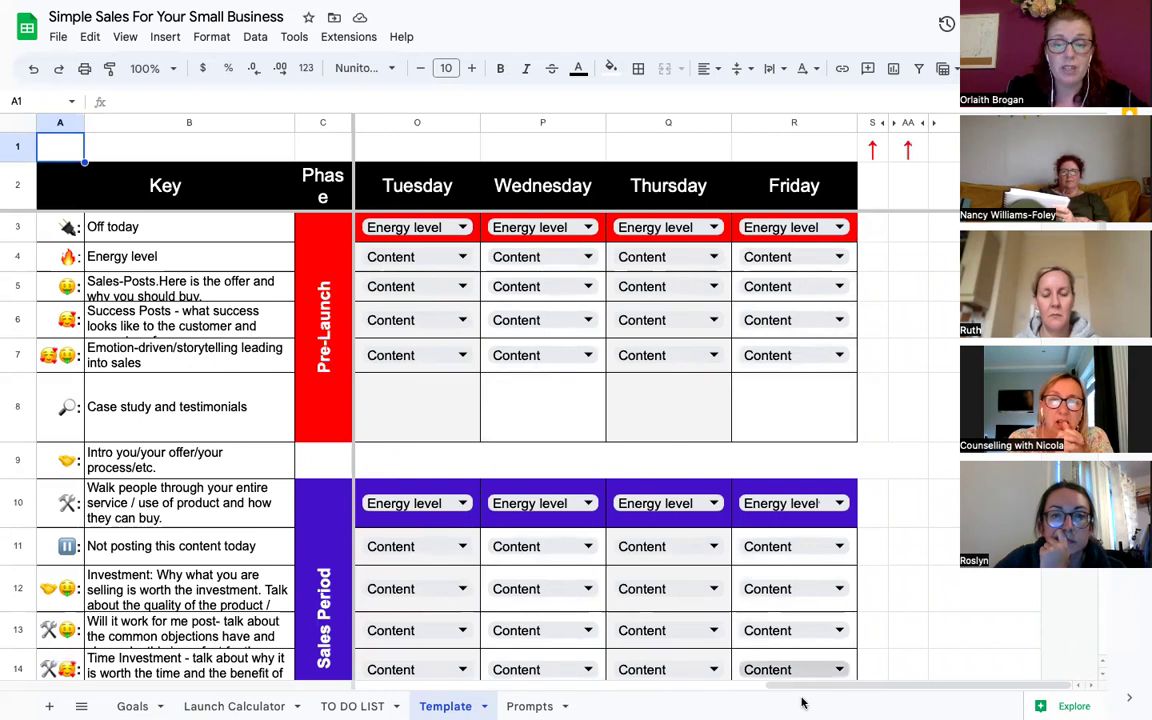
{"action": "left_click_drag", "start_coordinate": [768, 688], "coordinate": [392, 702]}
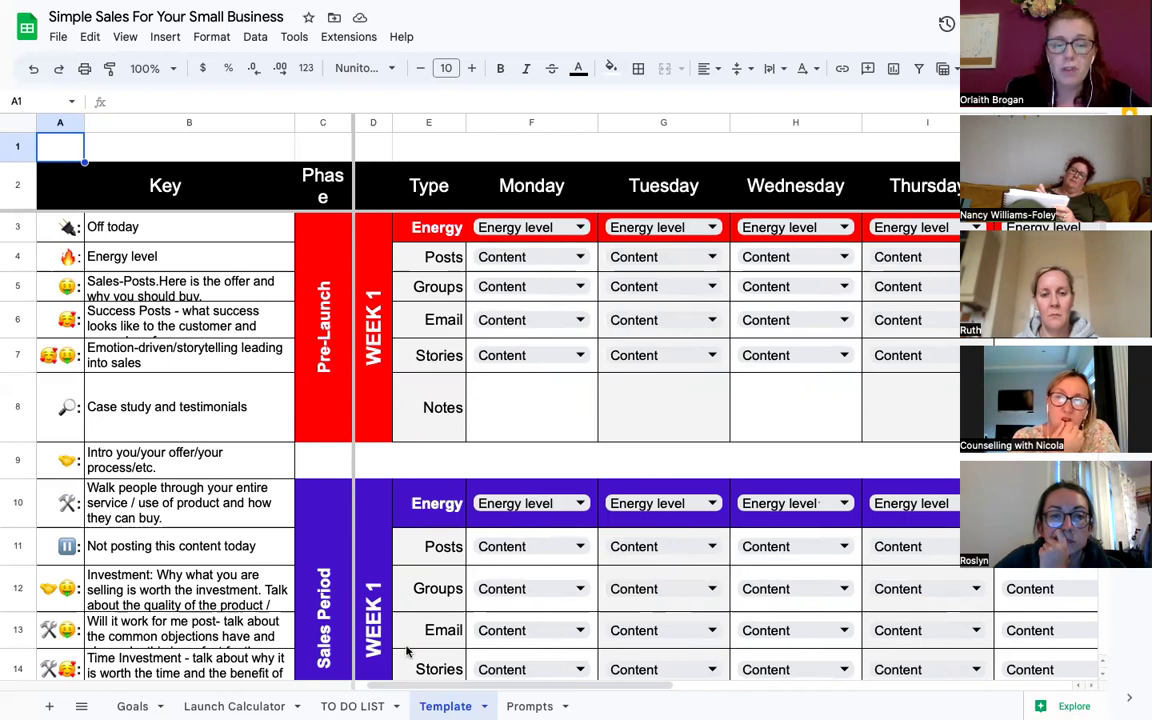
{"action": "scroll", "coordinate": [403, 685], "scroll_direction": "right", "scroll_amount": 2}
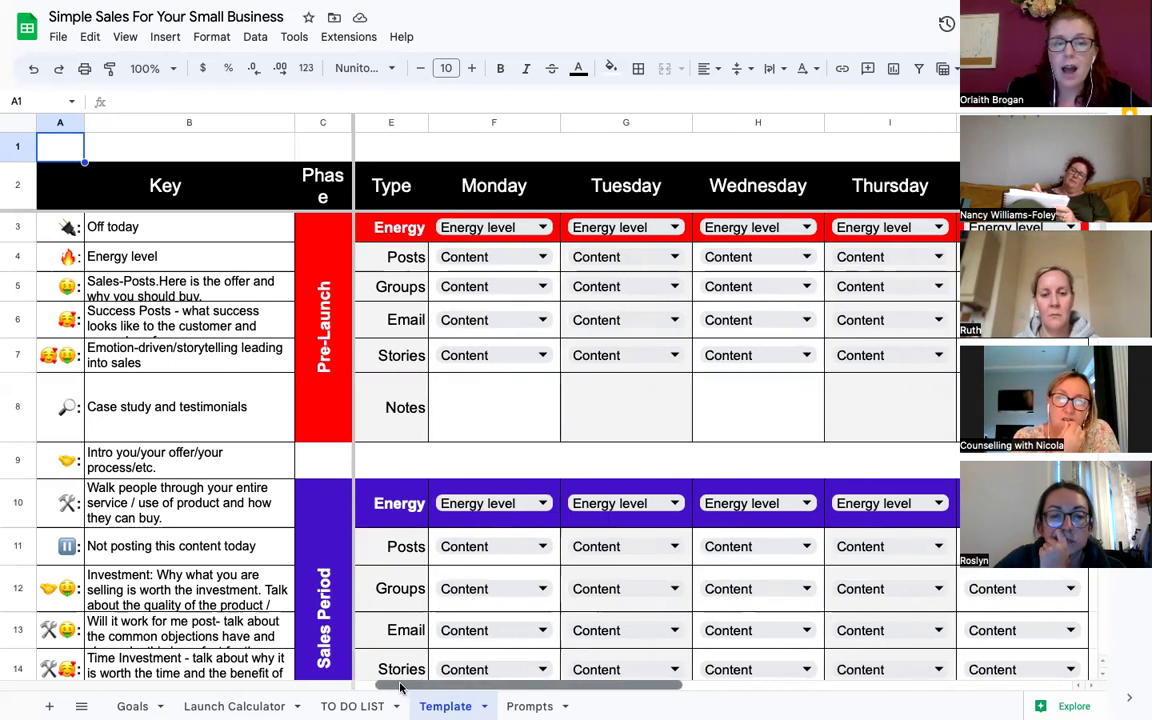
{"action": "left_click", "coordinate": [542, 258]}
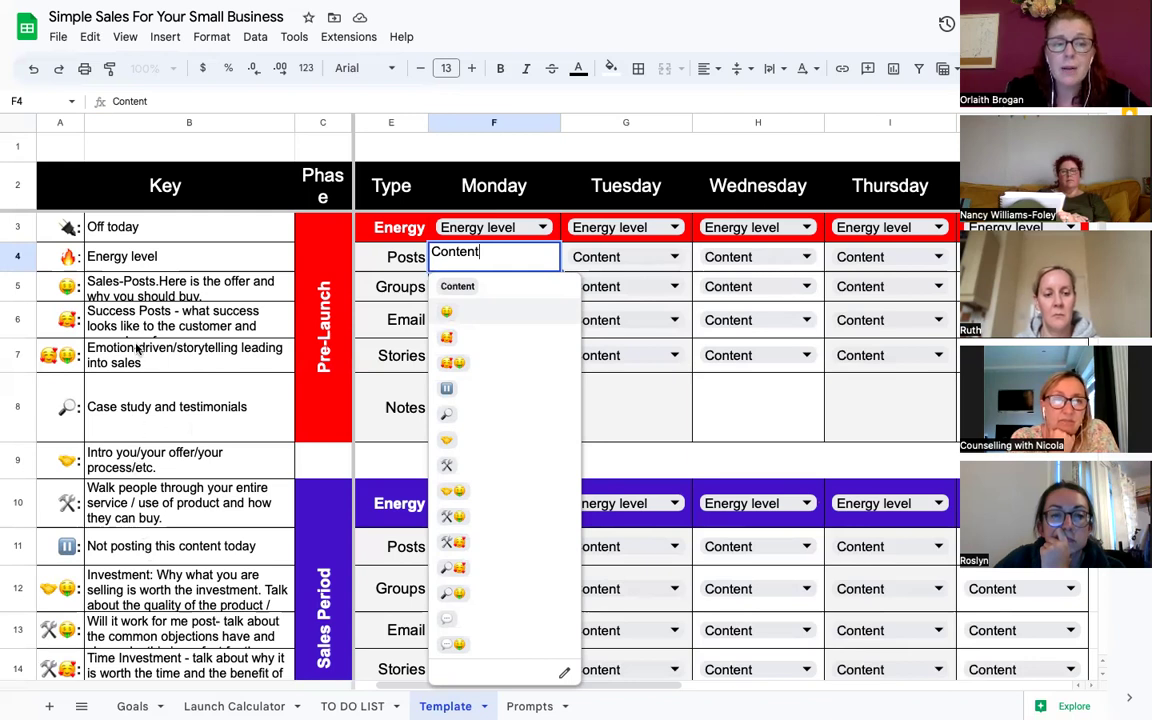
{"action": "left_click", "coordinate": [459, 342]}
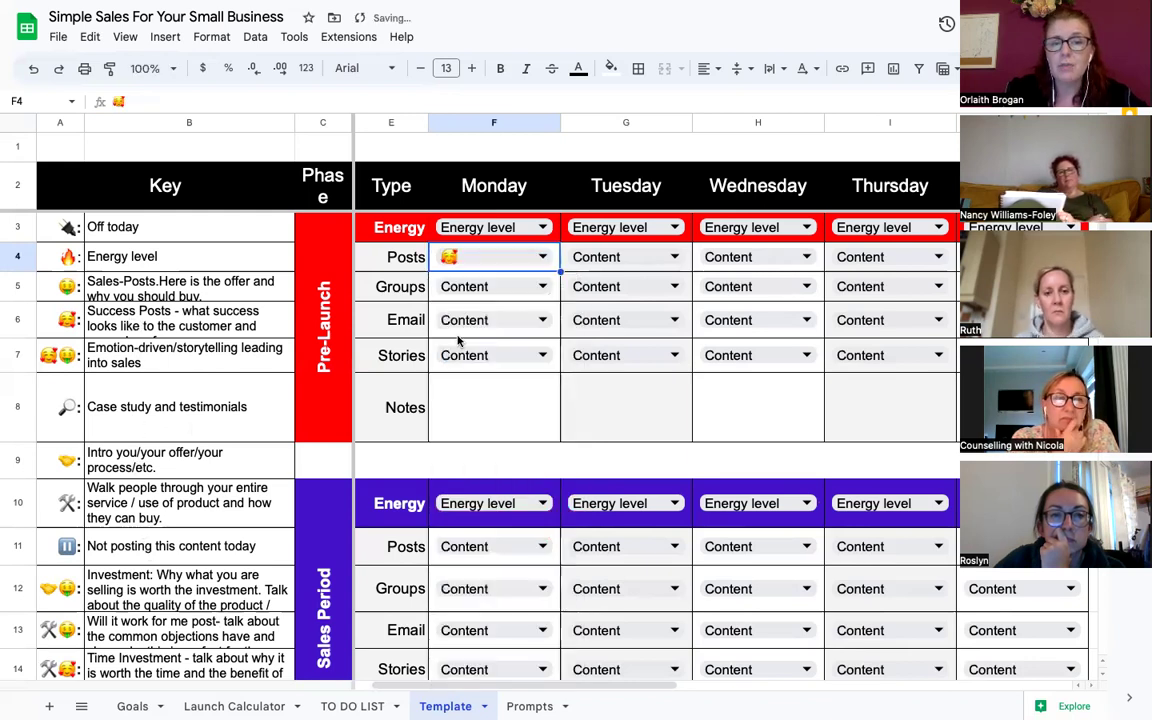
- In Pre-Launch Week 1, set Monday's Groups to ⏸️ and Email to 🥰, and Friday's Posts to ⏸️
{"action": "left_click", "coordinate": [489, 288]}
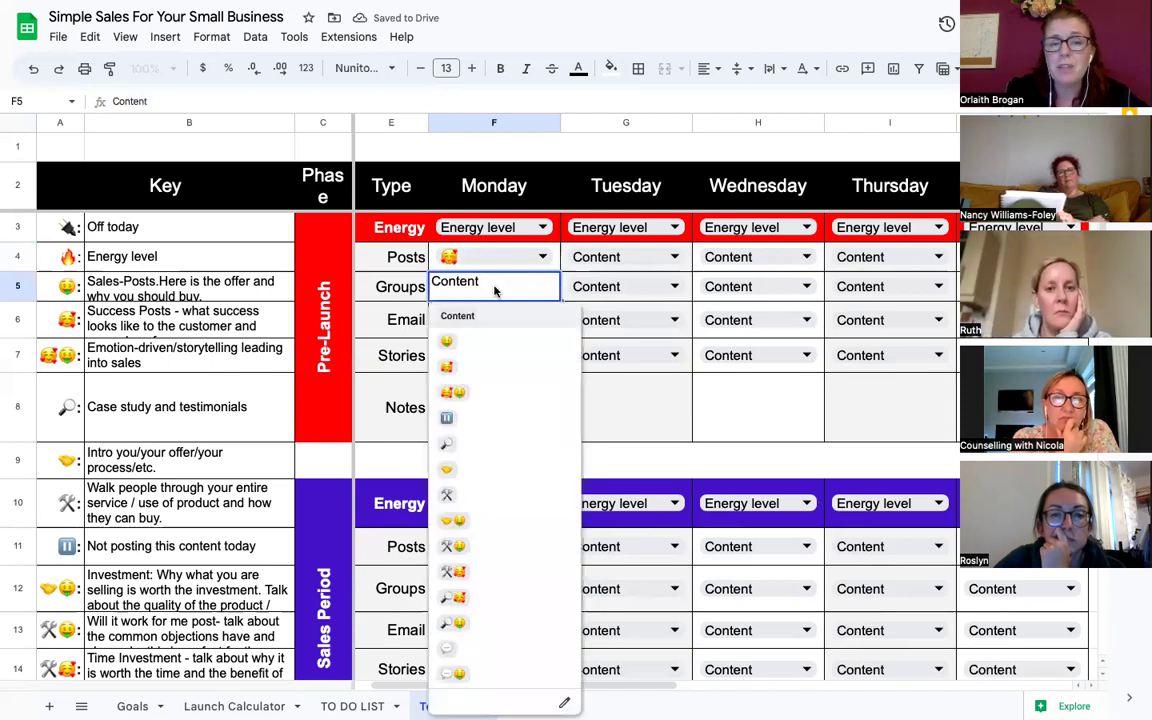
{"action": "left_click", "coordinate": [461, 428]}
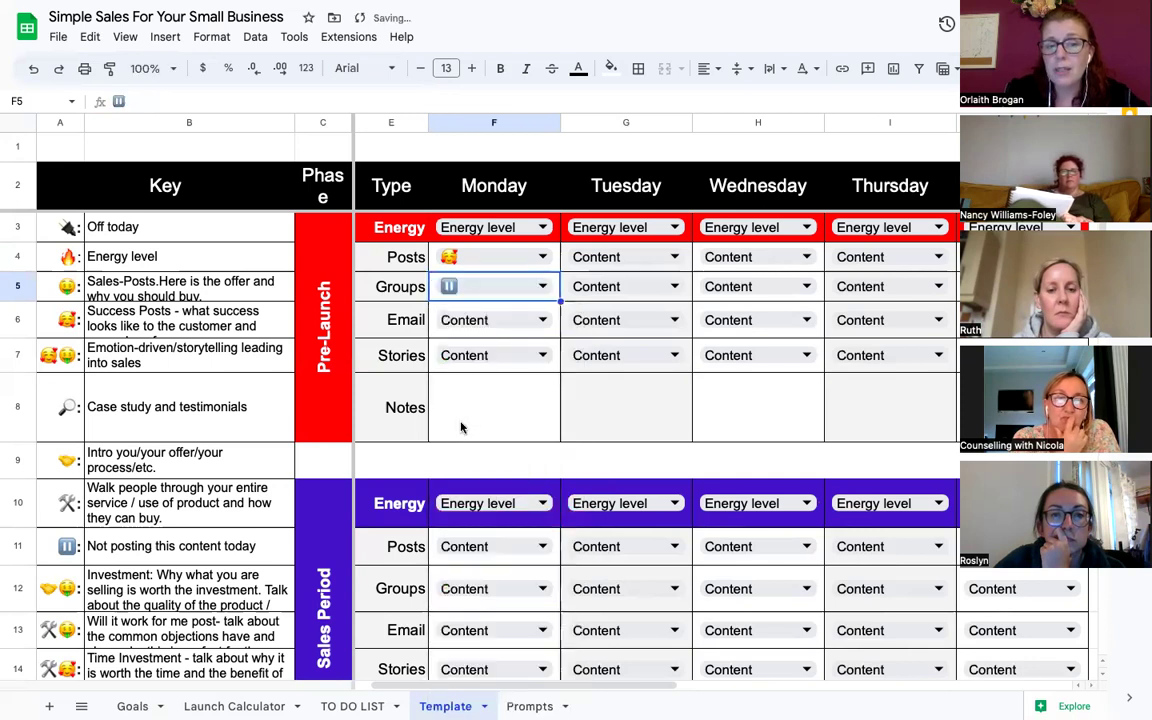
{"action": "left_click", "coordinate": [481, 322]}
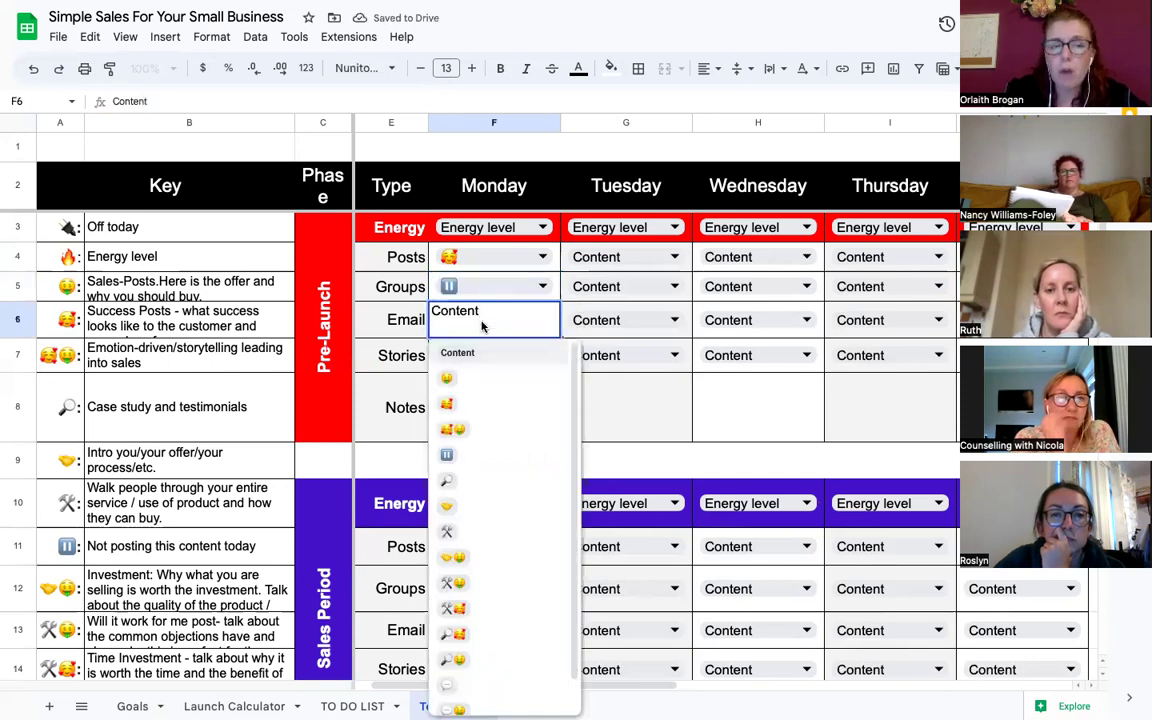
{"action": "left_click", "coordinate": [463, 404]}
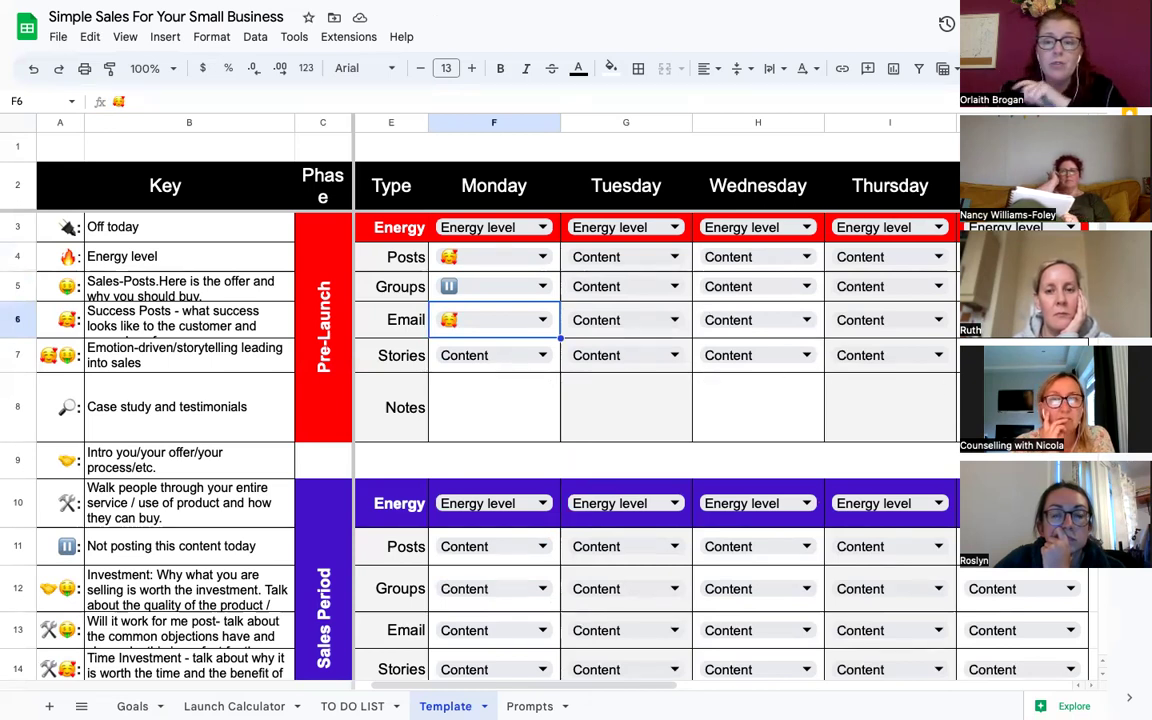
{"action": "left_click", "coordinate": [1070, 257]}
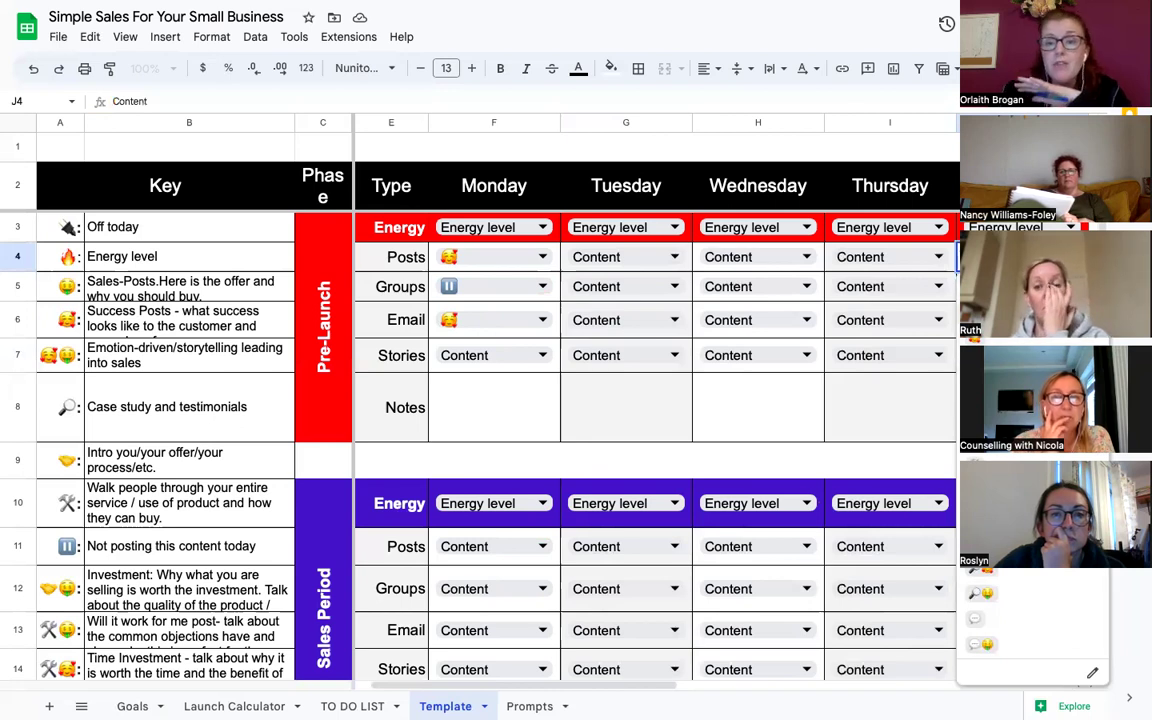
{"action": "left_click", "coordinate": [990, 400]}
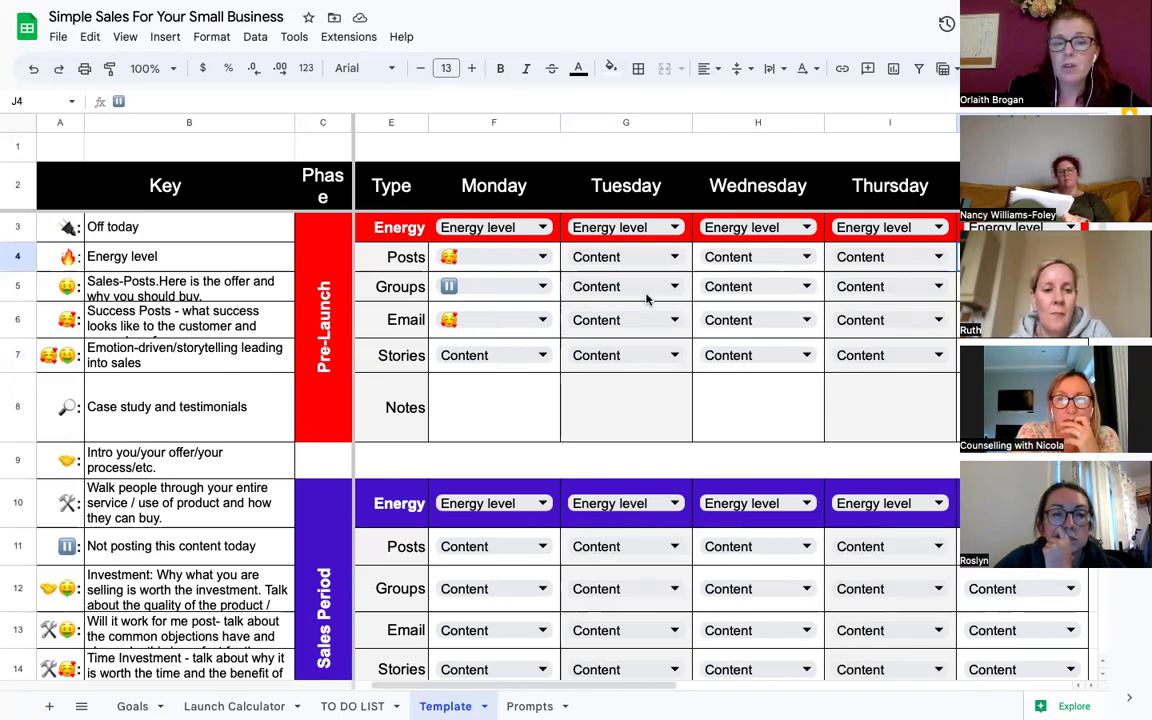
- Enter "Learn about what it really takes to run a business" in Monday's Notes cell for Pre-Launch Week 1
{"action": "left_click", "coordinate": [486, 408]}
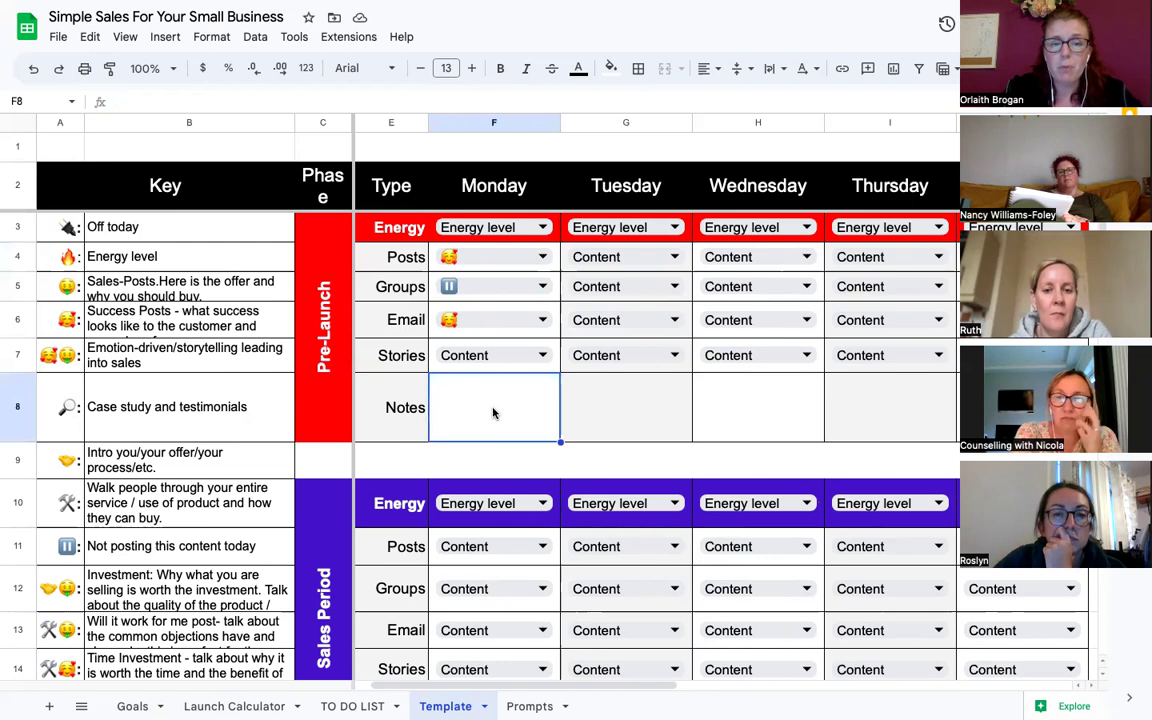
{"action": "double_click", "coordinate": [480, 403]}
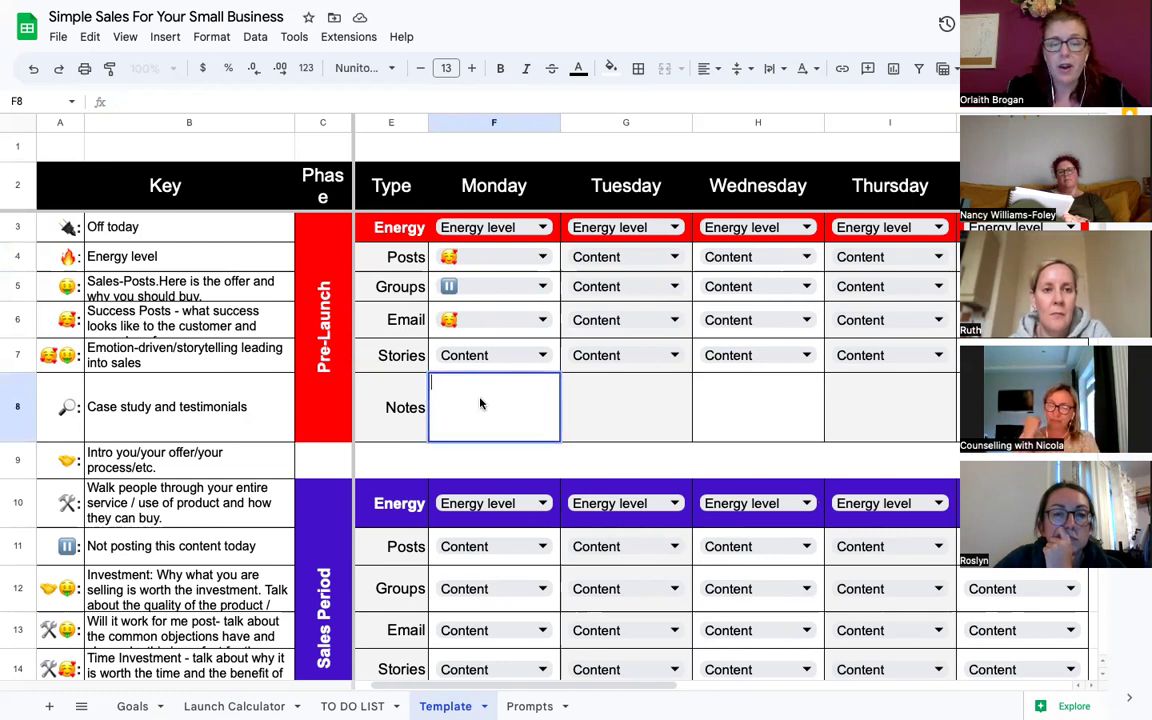
{"action": "type", "text": "Learn about what it really"}
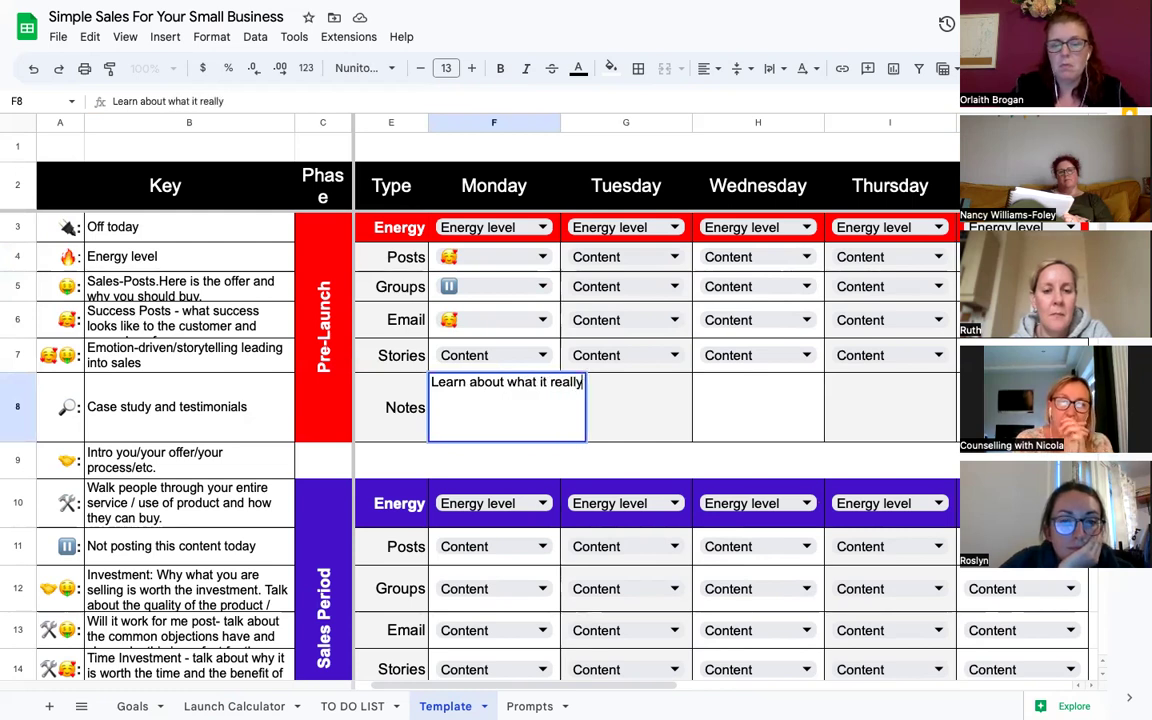
{"action": "type", "text": " takes to run a business"}
{"action": "left_click", "coordinate": [702, 385]}
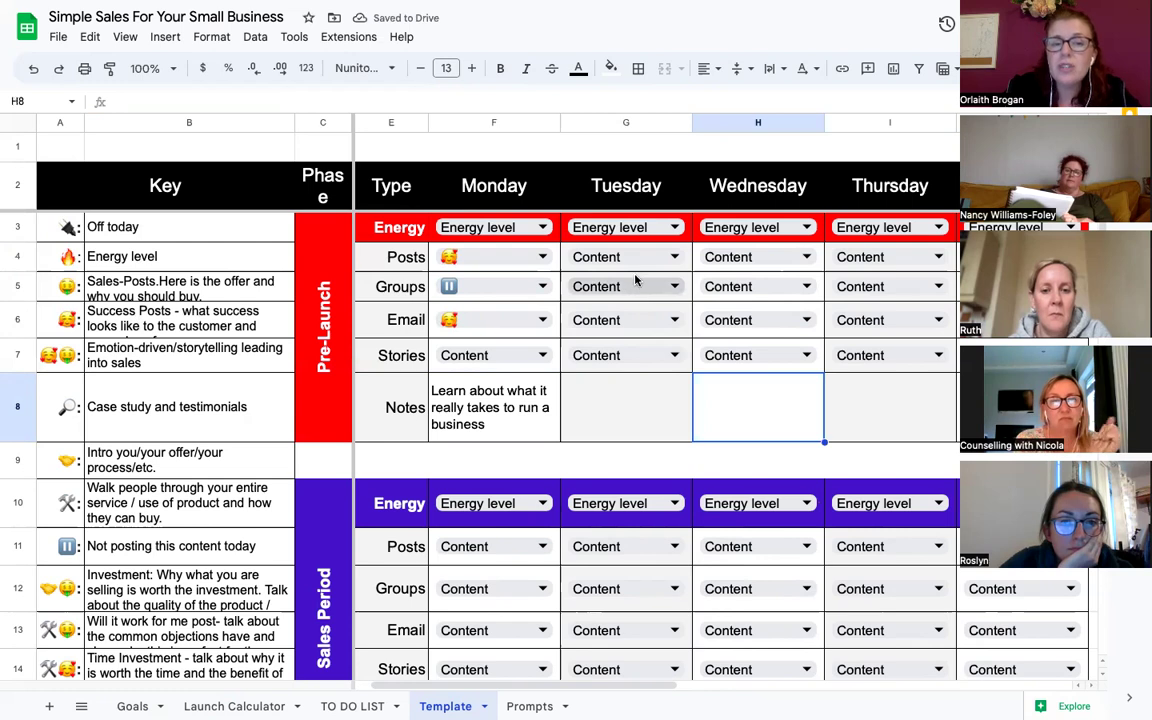
- Set Tuesday's Stories in Pre-Launch Week 1 to 🥰 and enter "Add more information to it" in Tuesday's Notes
{"action": "left_click", "coordinate": [637, 354]}
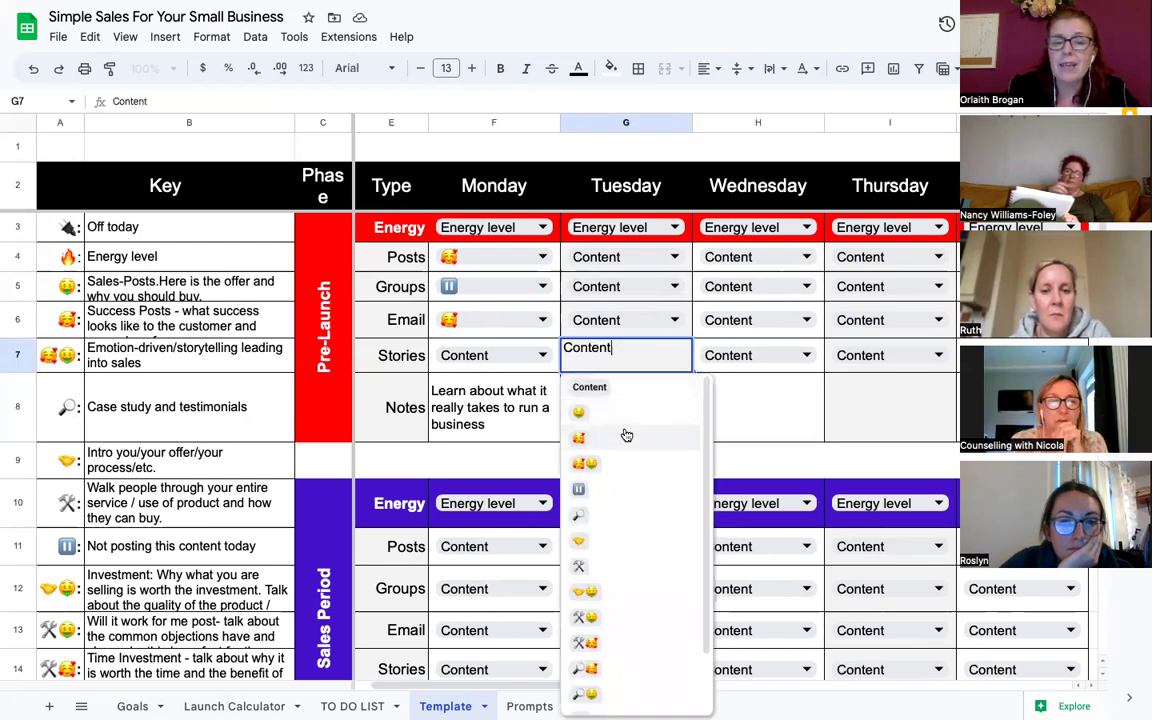
{"action": "left_click", "coordinate": [626, 435]}
{"action": "left_click", "coordinate": [612, 402]}
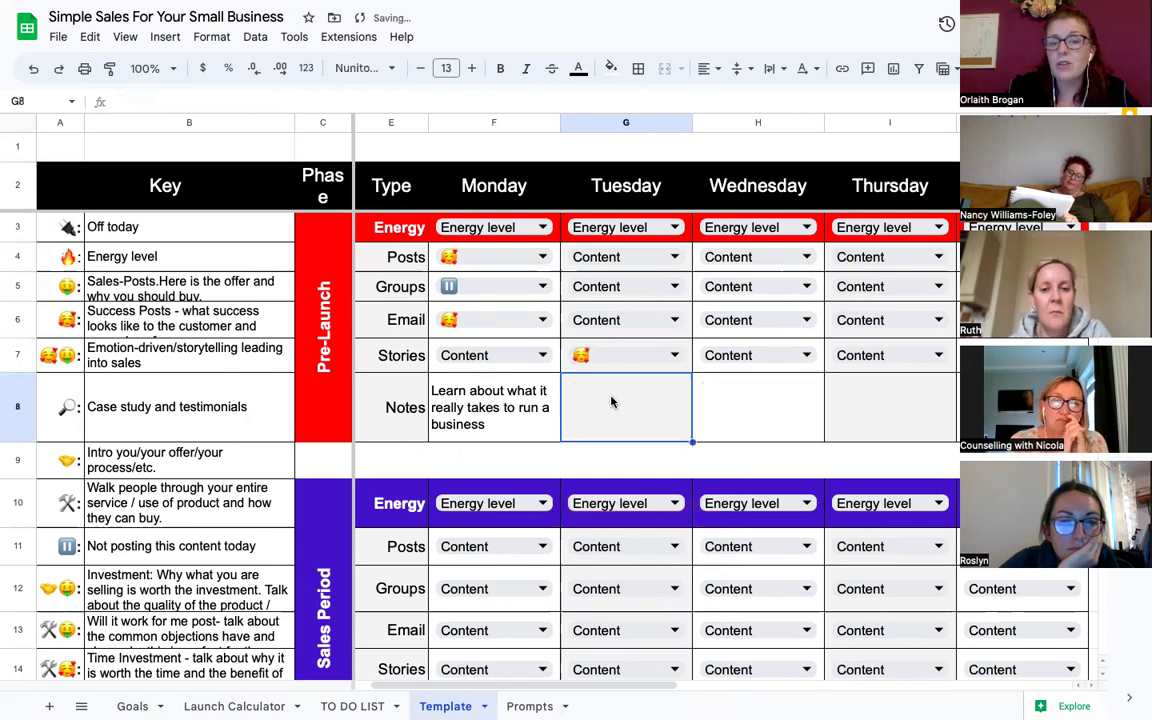
{"action": "type", "text": "Add more information to it"}
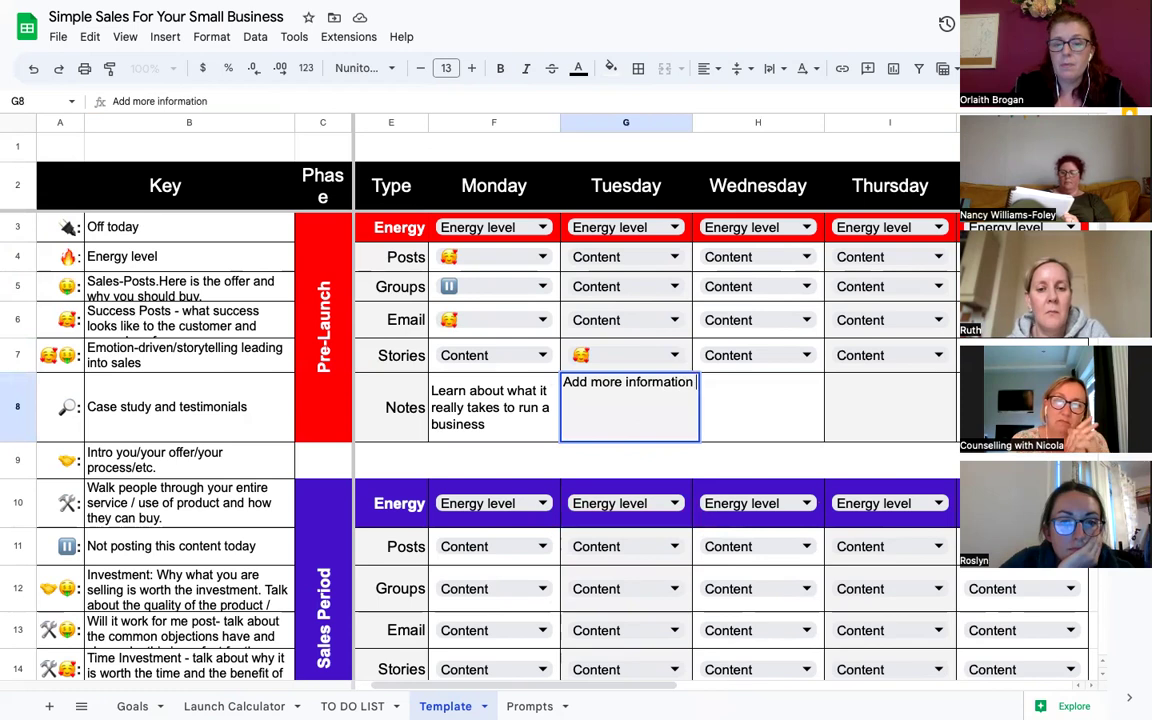
{"action": "left_click", "coordinate": [771, 422]}
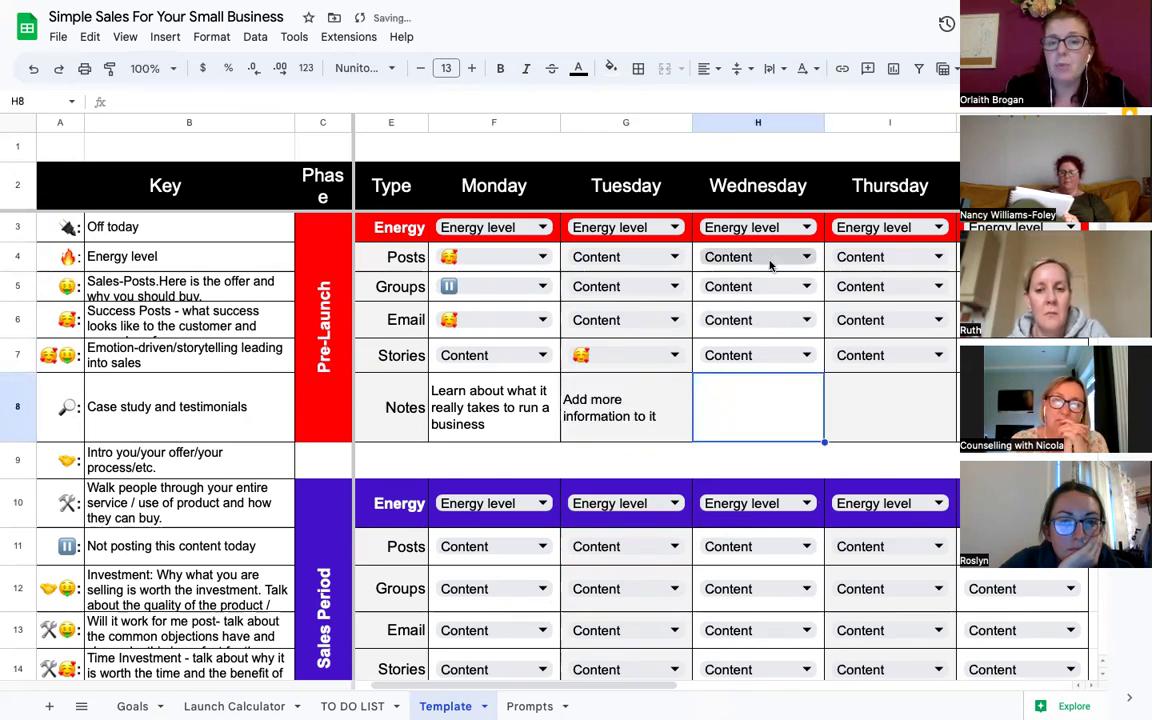
- Set Wednesday's Posts and Groups entries in Pre-Launch Week 1 to the success posts emoji 🥰
{"action": "left_click", "coordinate": [760, 257]}
{"action": "left_click", "coordinate": [750, 342]}
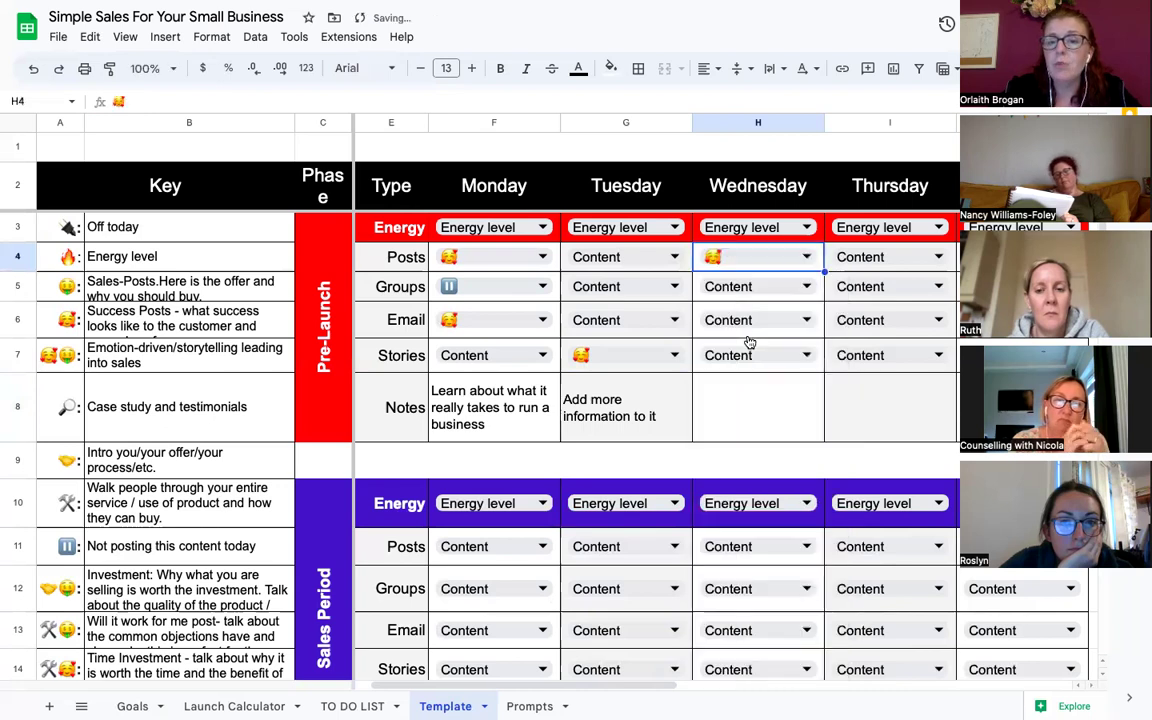
{"action": "left_click", "coordinate": [746, 287]}
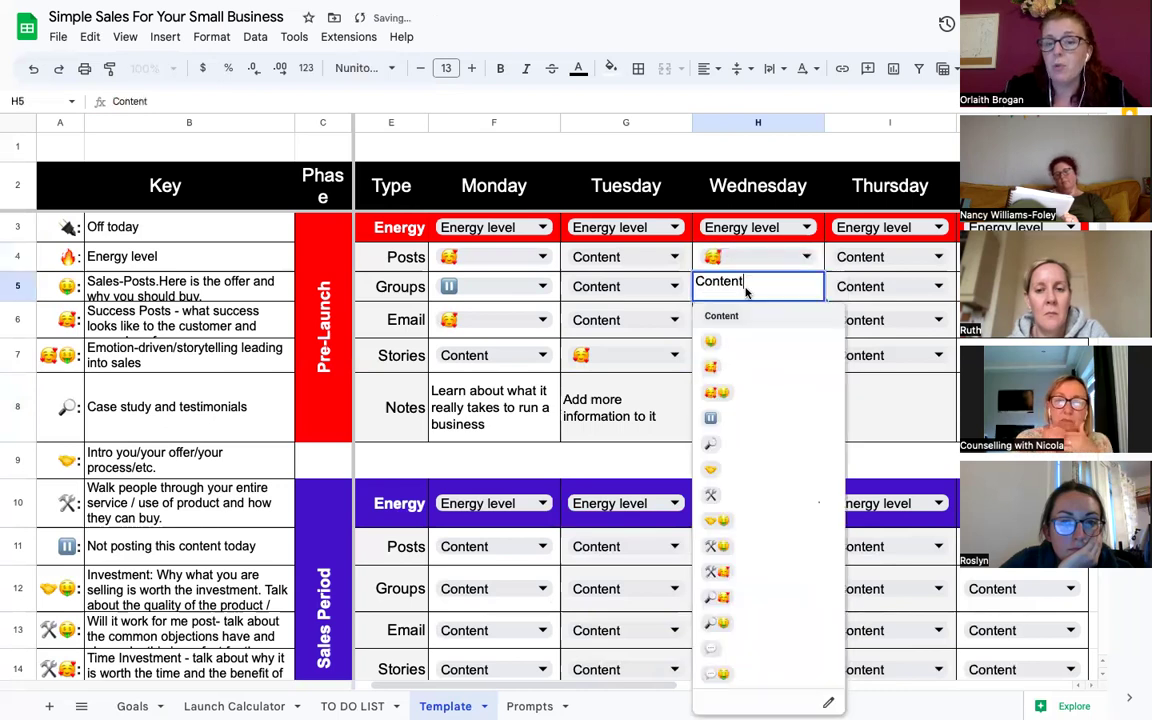
{"action": "left_click", "coordinate": [739, 372]}
- Enter "Fell more confident - when you are clear" in Wednesday's Notes cell for Pre-Launch Week 1
{"action": "left_click", "coordinate": [727, 399]}
{"action": "double_click", "coordinate": [727, 399]}
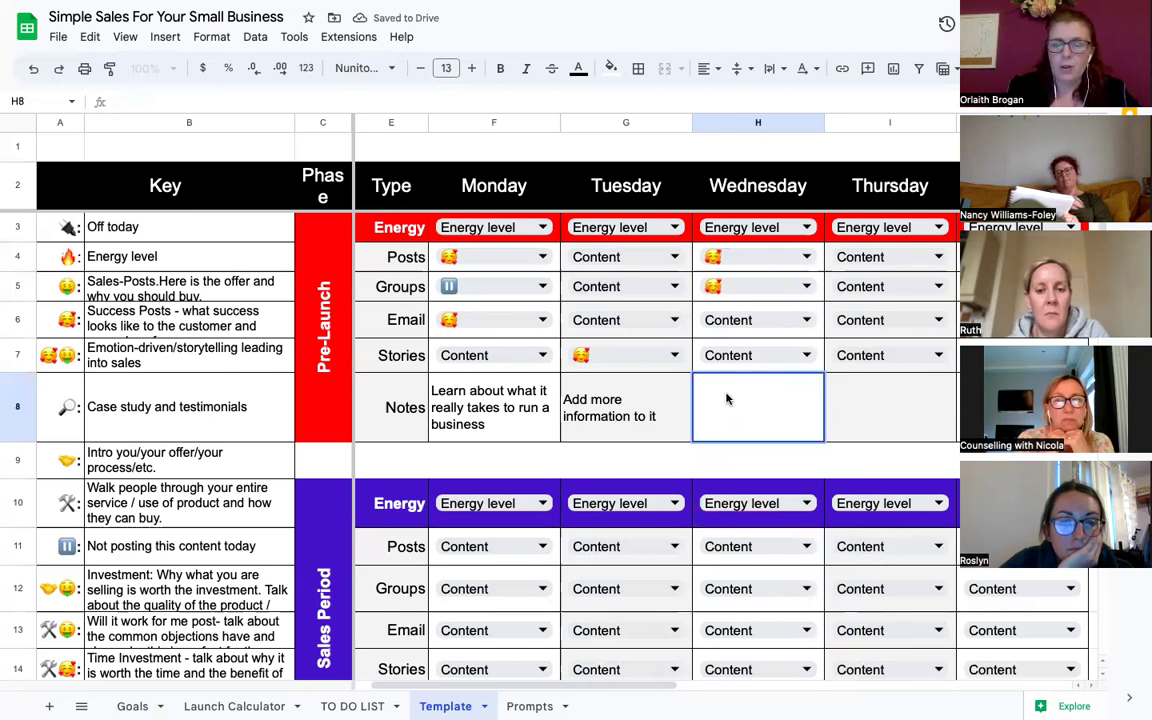
{"action": "type", "text": "Fe"}
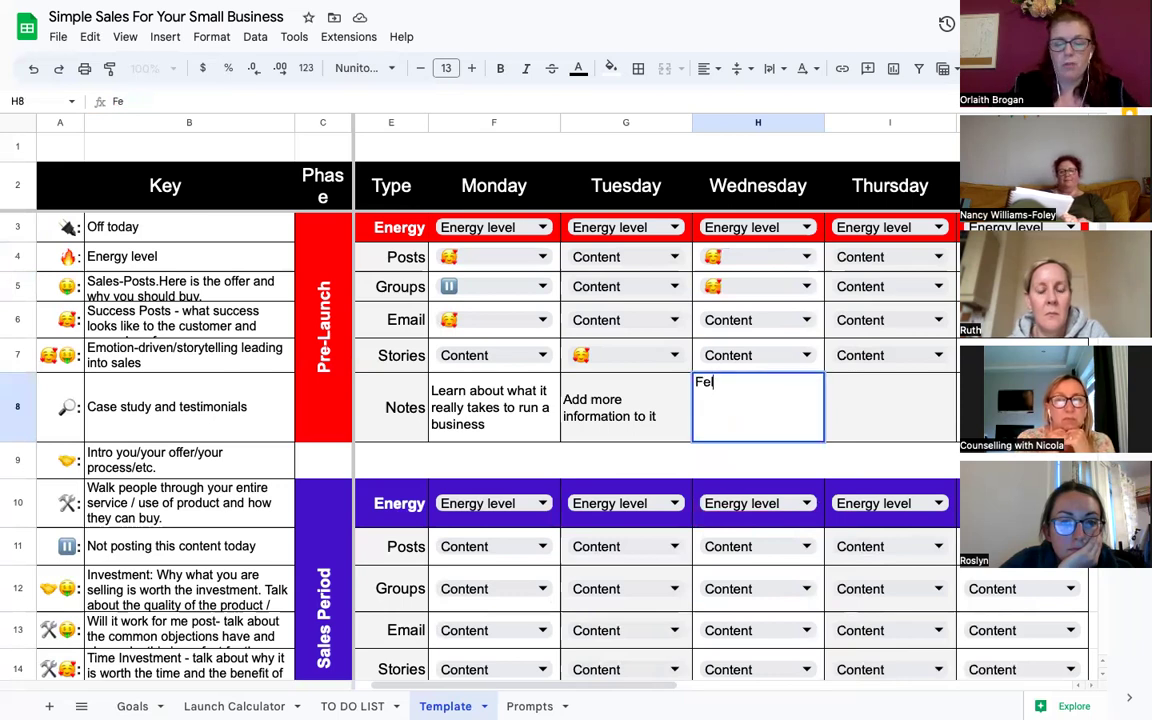
{"action": "type", "text": "ll more conf"}
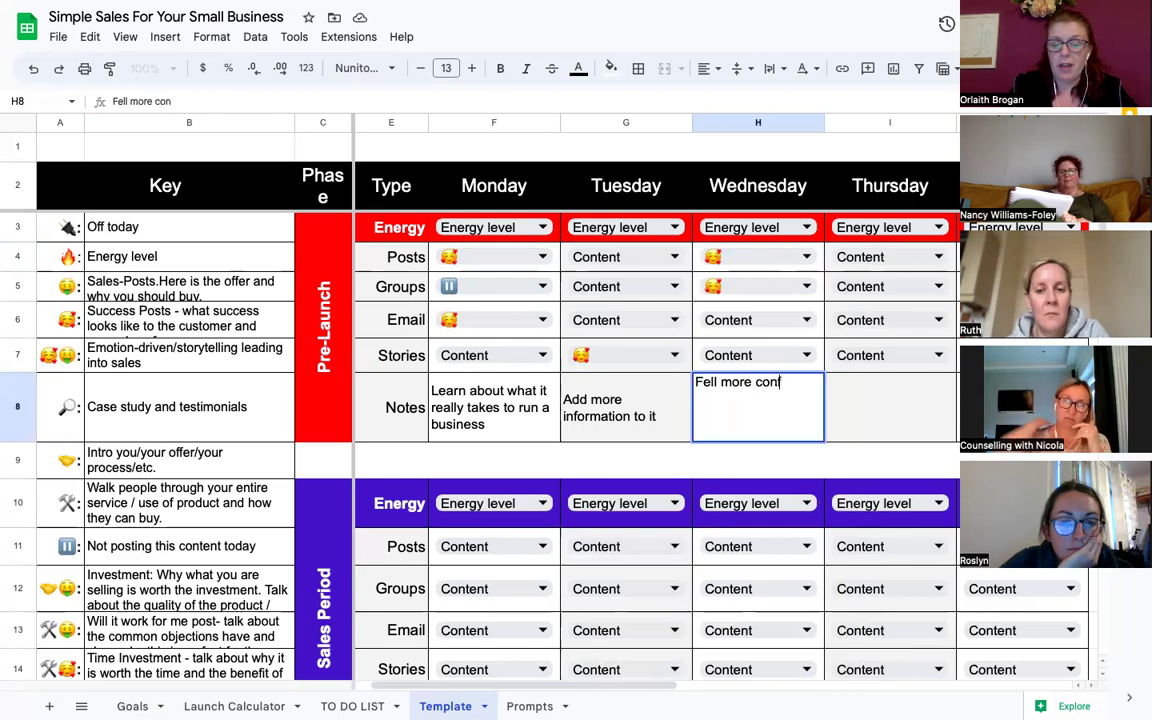
{"action": "type", "text": "ident - when "}
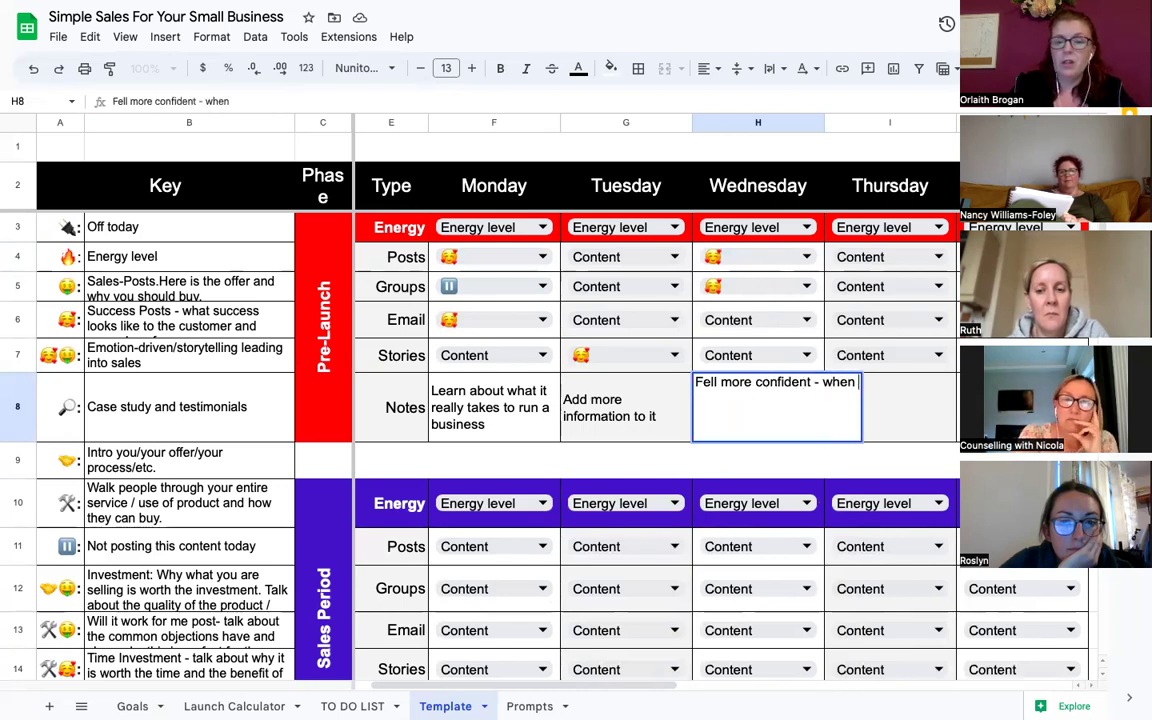
{"action": "type", "text": "you are clear"}
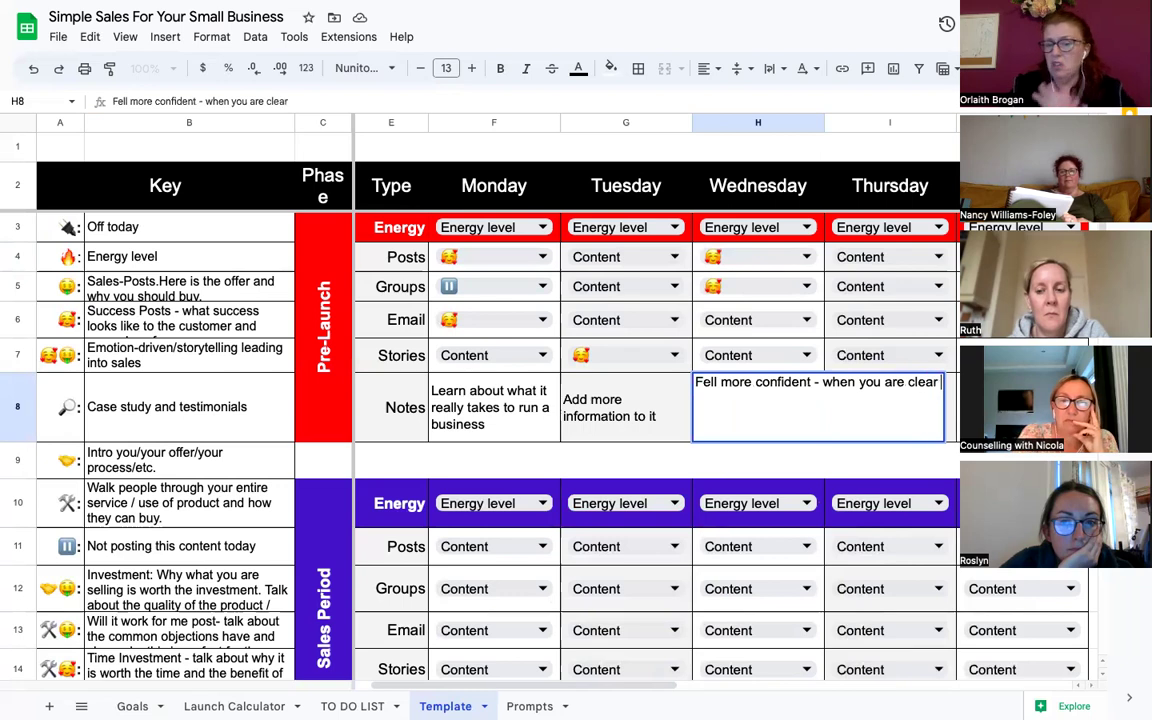
{"action": "key", "text": "Return"}
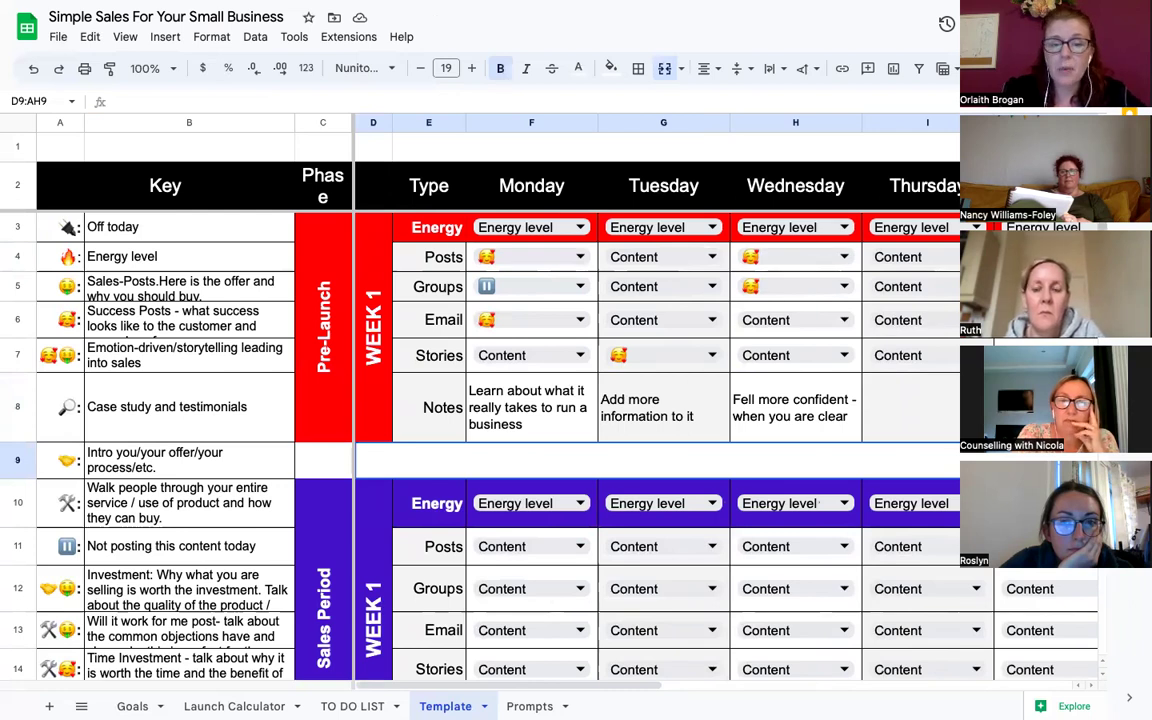
- Set Monday's Posts entry in Sales Period Week 1 to the service walk-through emoji 🛠️
{"action": "scroll", "coordinate": [372, 374], "scroll_direction": "down", "scroll_amount": 3}
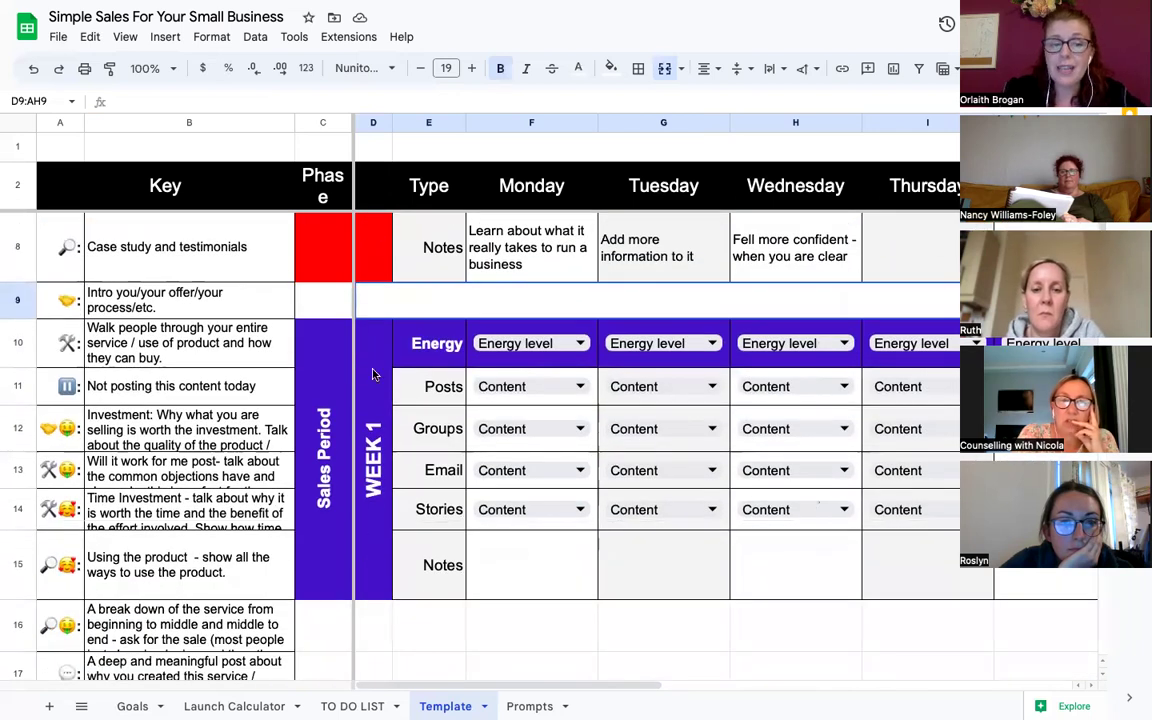
{"action": "double_click", "coordinate": [533, 390]}
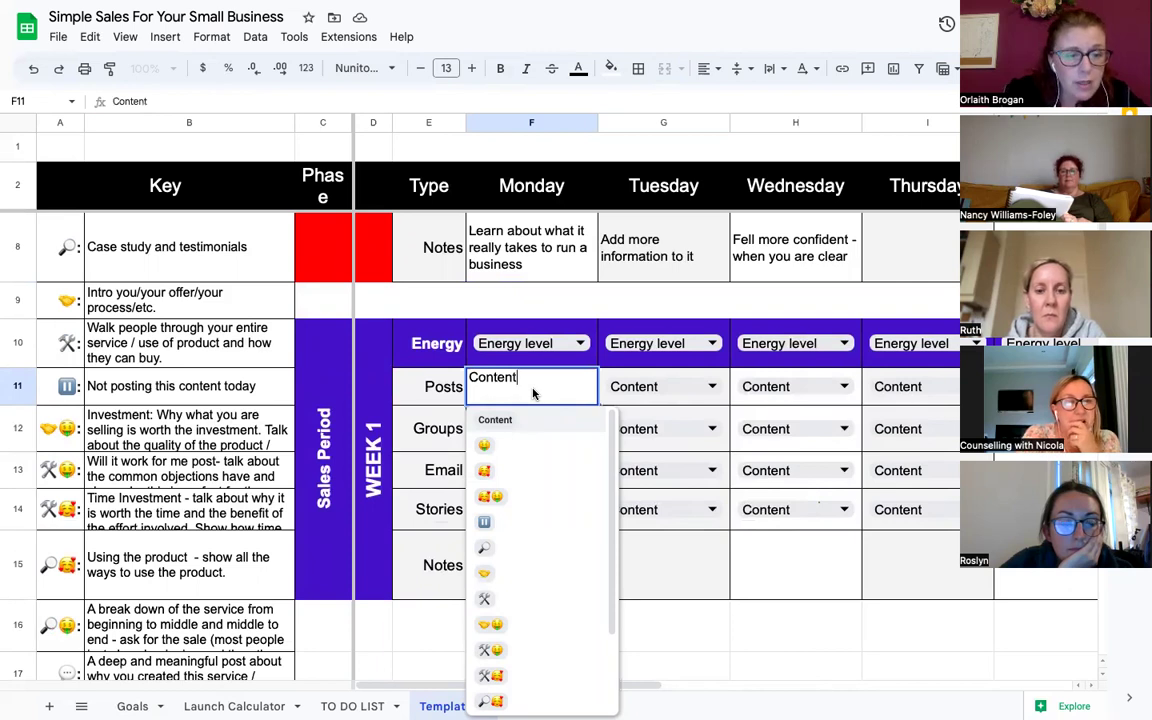
{"action": "left_click", "coordinate": [490, 600]}
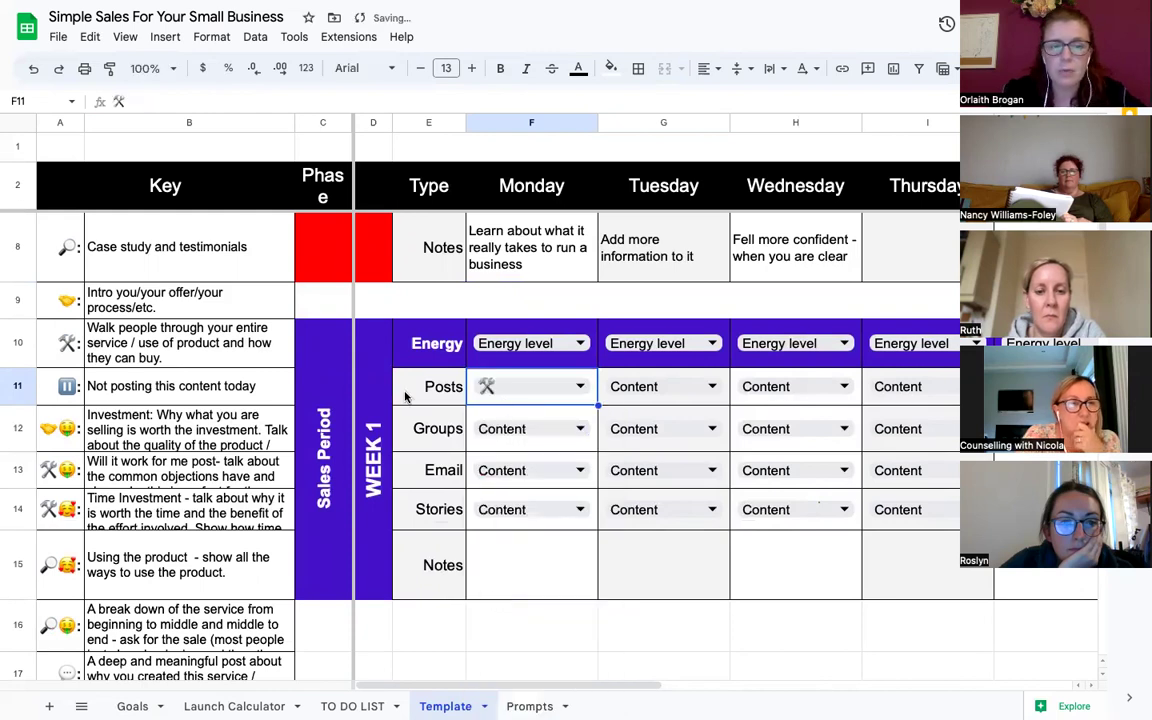
- Review the content key from the "Not posting this content today" entry down to the bonus and ethical urgency entry
{"action": "left_click", "coordinate": [123, 403]}
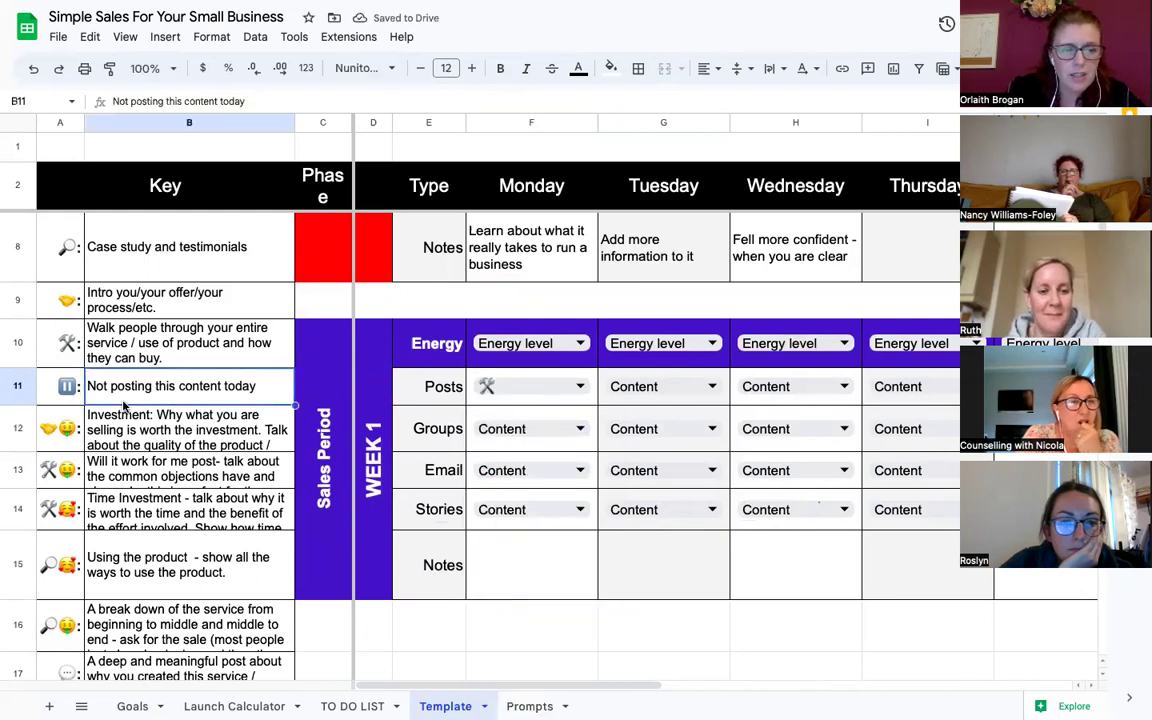
{"action": "left_click", "coordinate": [123, 412]}
{"action": "key", "text": "Down"}
{"action": "key", "text": "Down"}
{"action": "key", "text": "Down"}
{"action": "key", "text": "Down"}
{"action": "key", "text": "Down"}
{"action": "key", "text": "Down"}
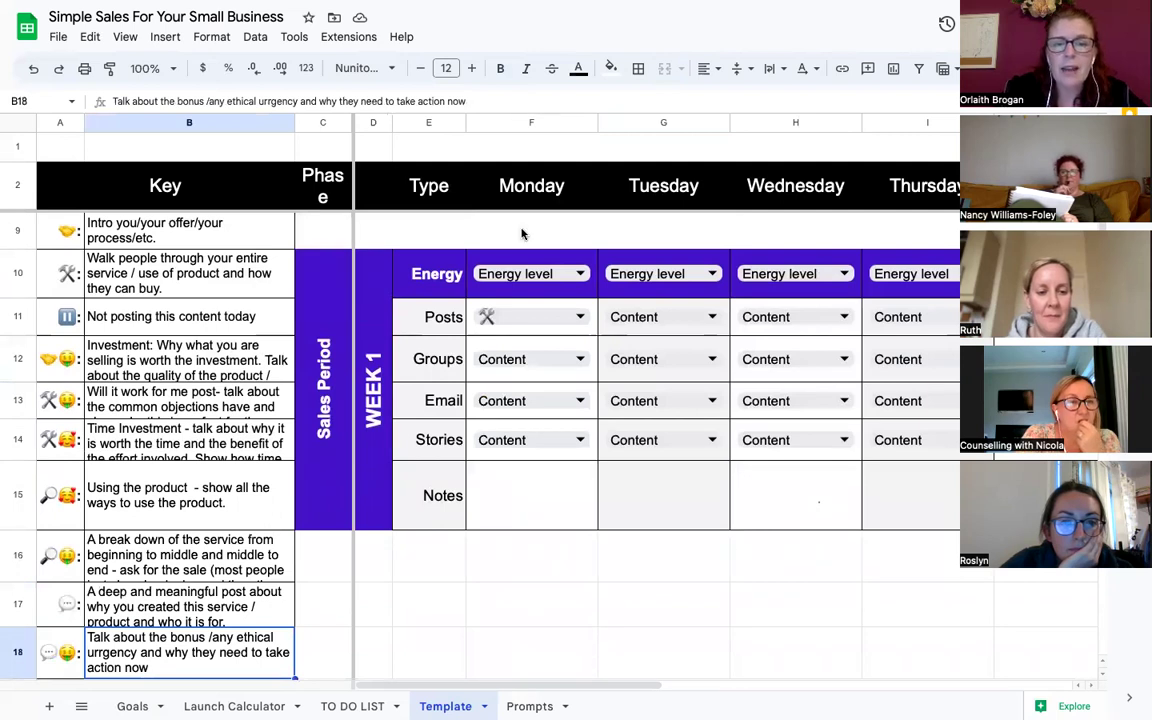
- In Sales Period Week 1, set Monday's Groups to 🛠️🤑, Tuesday's Posts to ⏸️ and Wednesday's Posts to 🤝🤑
{"action": "double_click", "coordinate": [514, 360]}
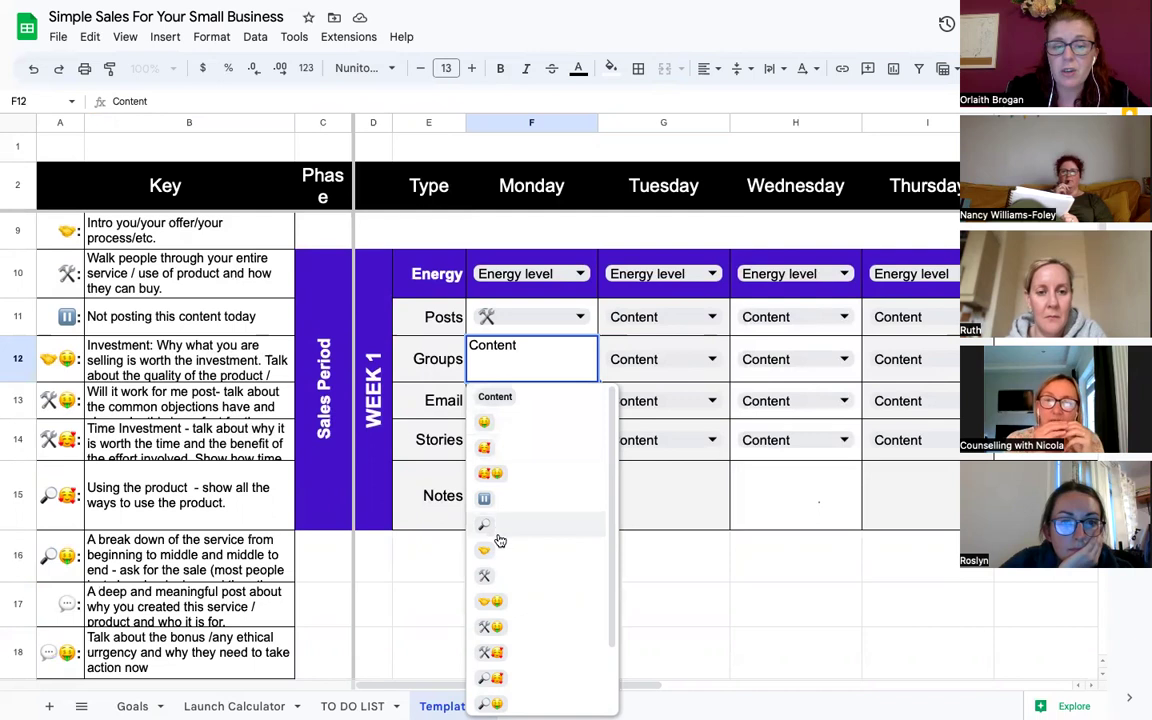
{"action": "left_click", "coordinate": [493, 630]}
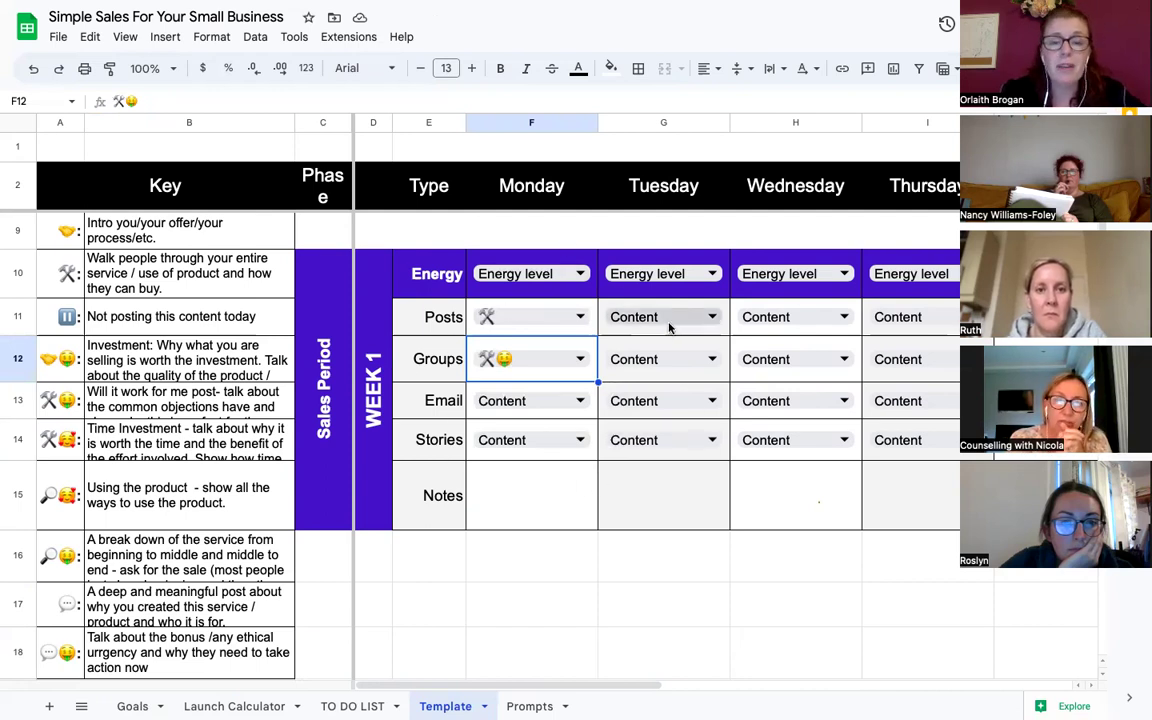
{"action": "left_click", "coordinate": [713, 317]}
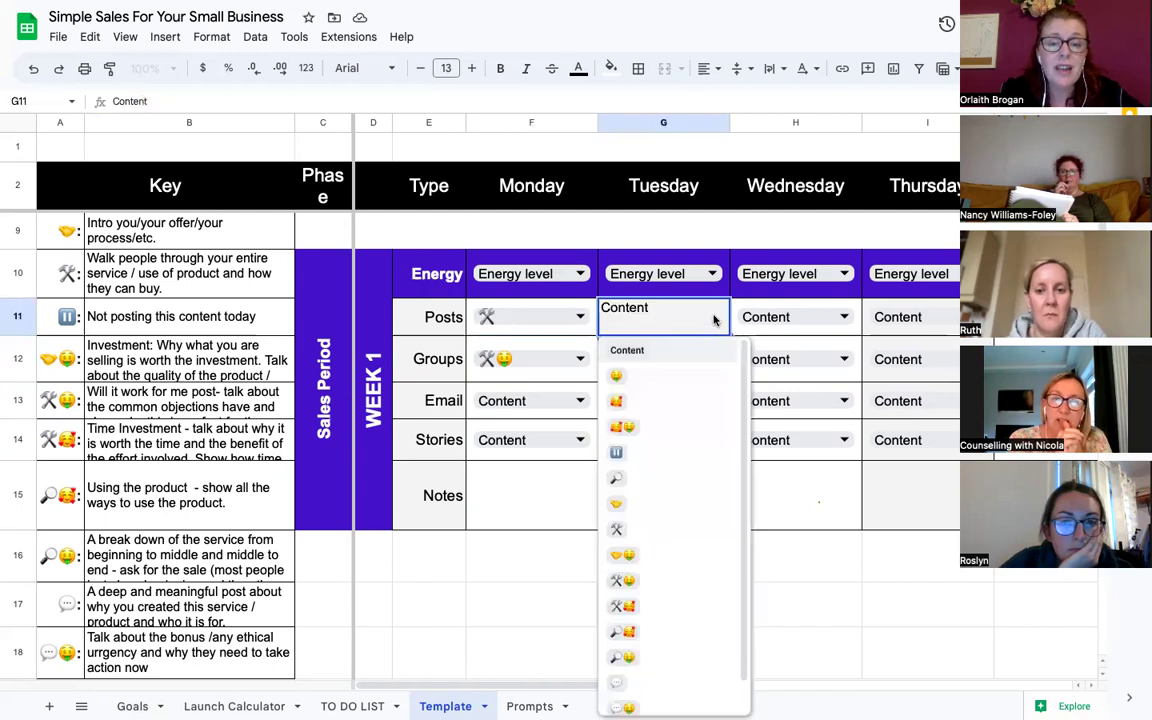
{"action": "left_click", "coordinate": [643, 464]}
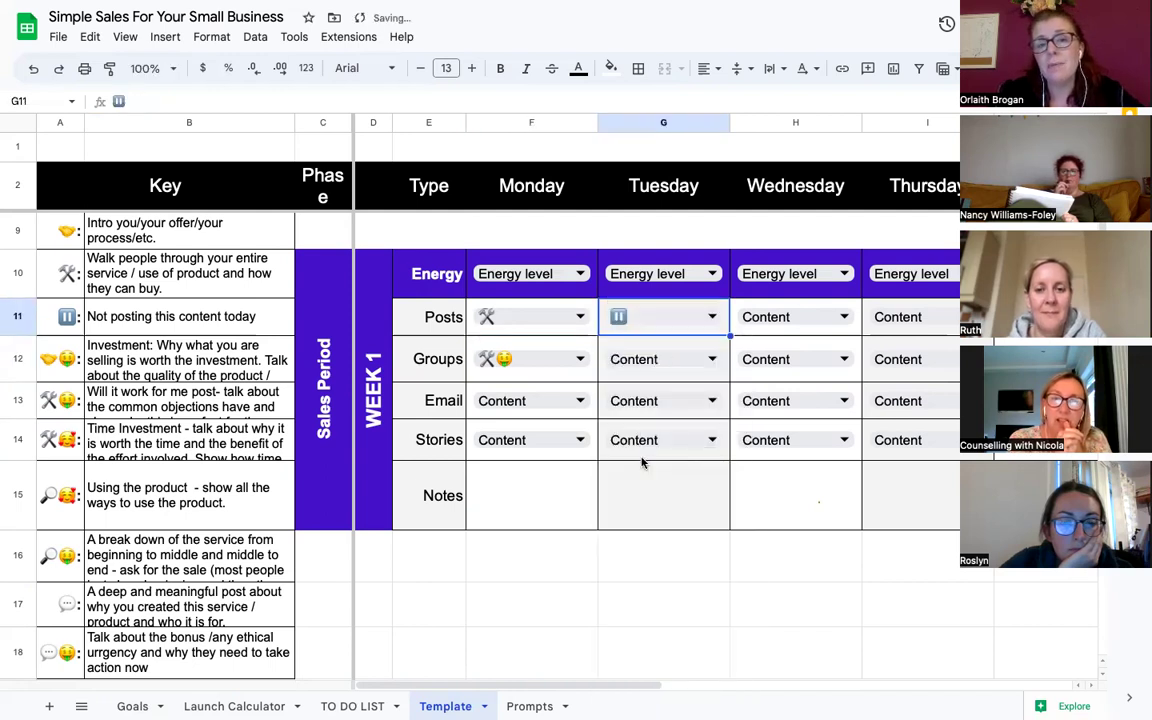
{"action": "double_click", "coordinate": [825, 318]}
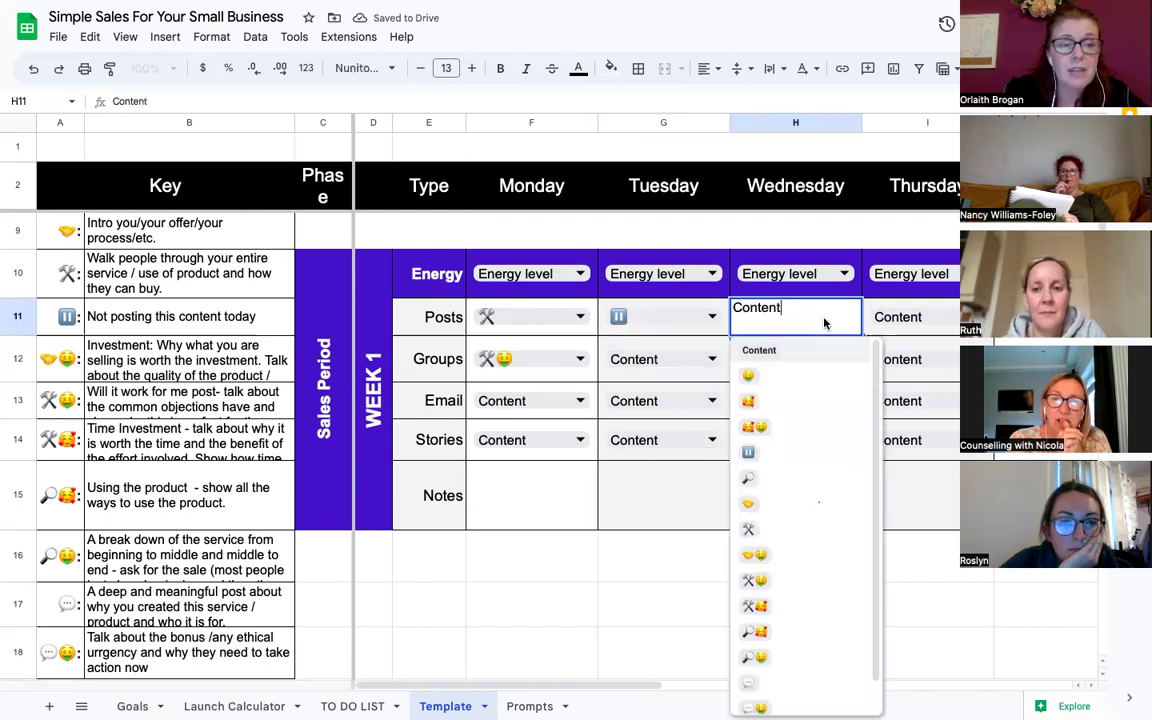
{"action": "left_click", "coordinate": [770, 571]}
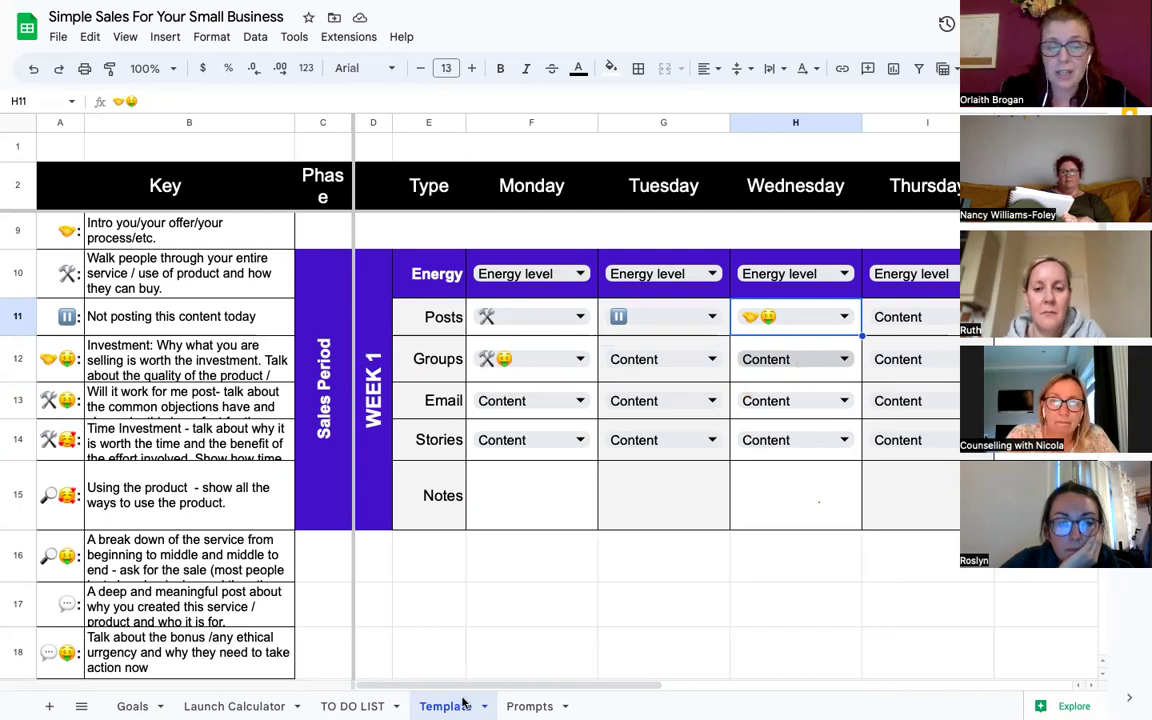
- Read the full Time Investment description in the content key, leaving its text as it is
{"action": "scroll", "coordinate": [440, 690], "scroll_direction": "right", "scroll_amount": 2}
{"action": "scroll", "coordinate": [435, 690], "scroll_direction": "left", "scroll_amount": 2}
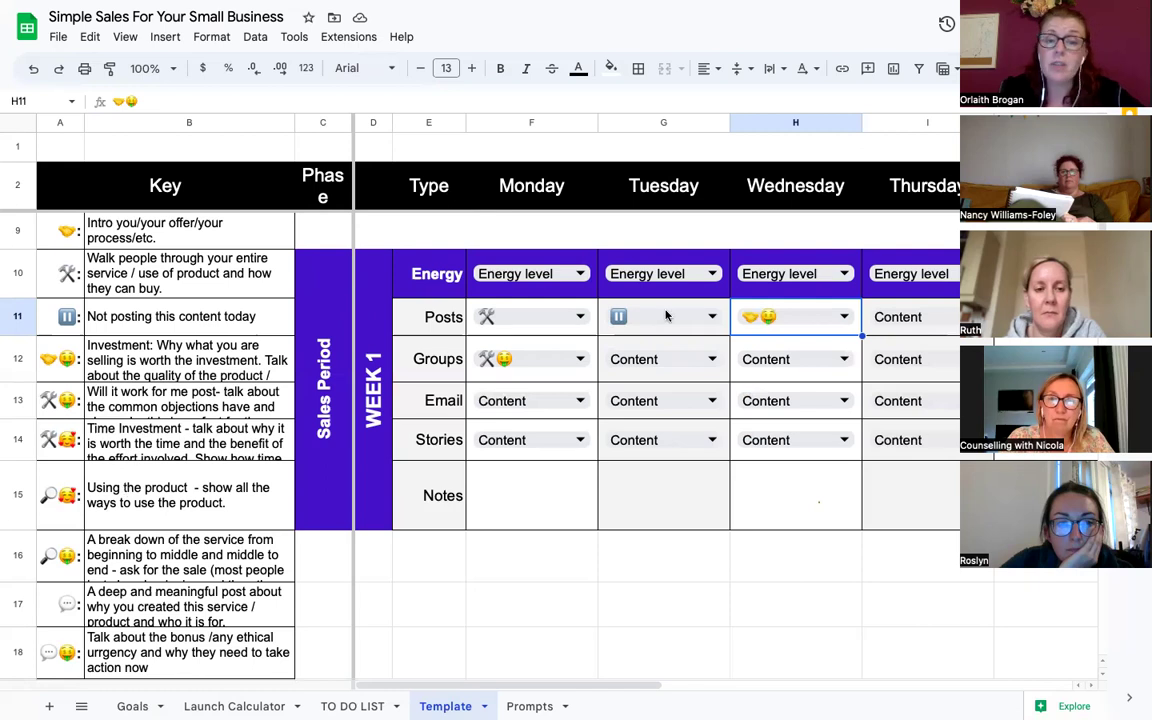
{"action": "double_click", "coordinate": [184, 440]}
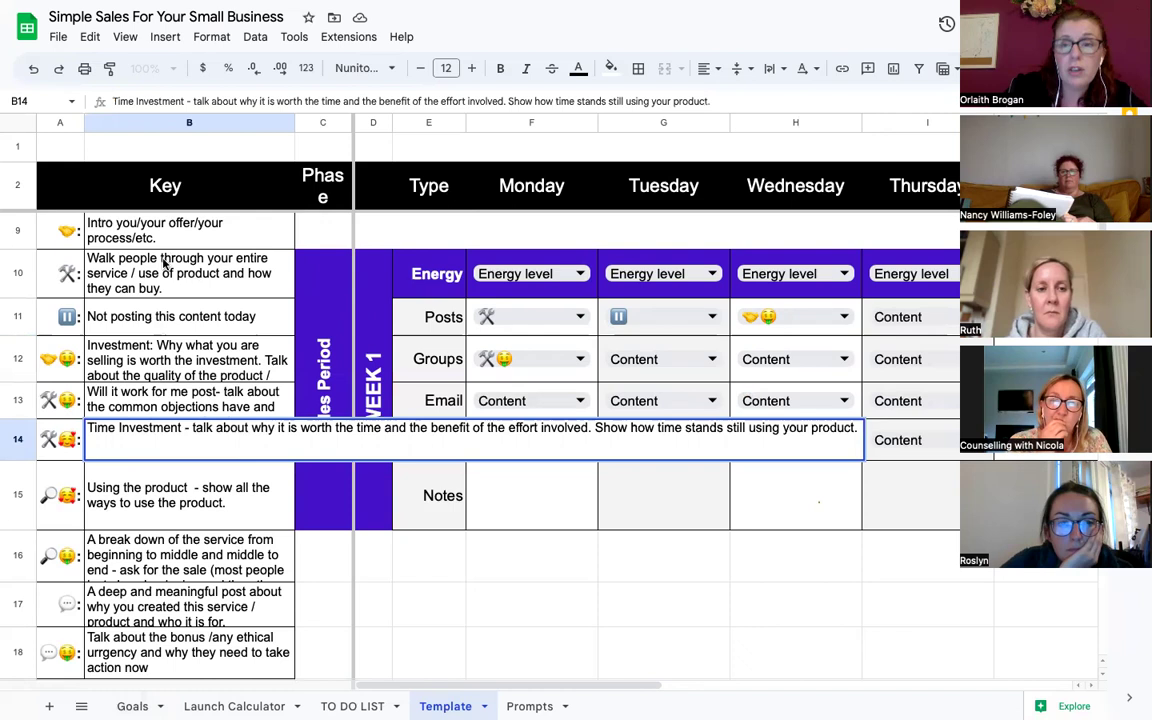
{"action": "left_click", "coordinate": [381, 619]}
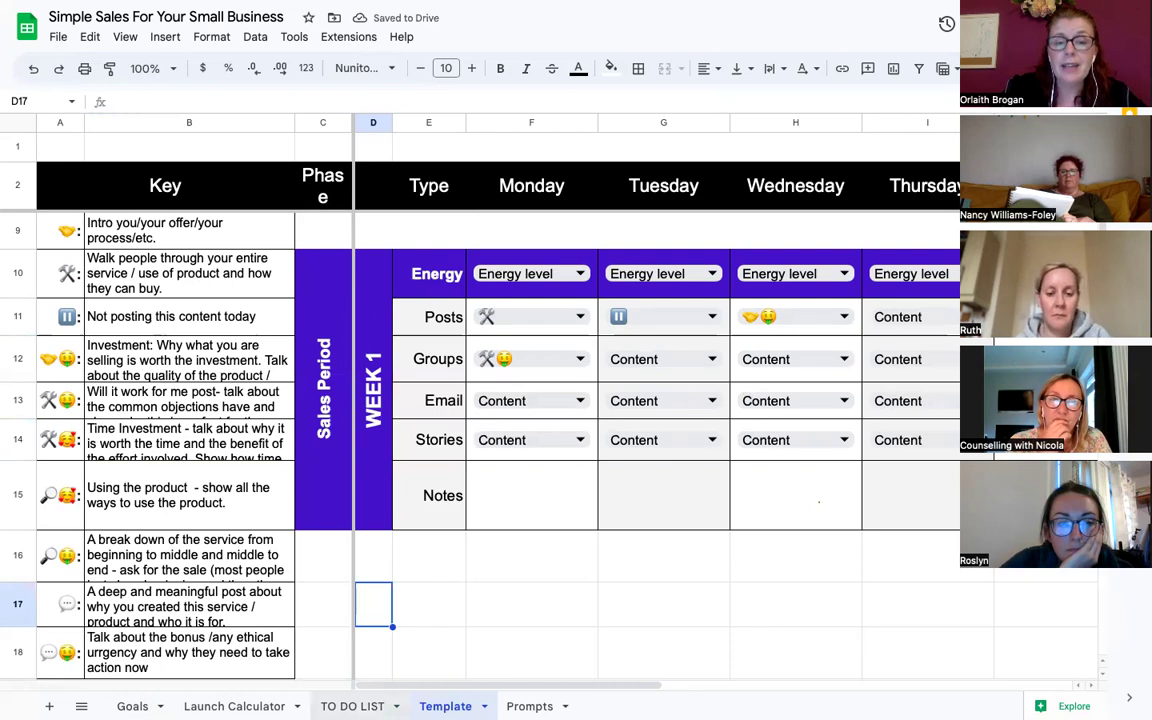
- Move the TO DO LIST sheet after the Template sheet and check the Status options for the "Review previous sales" task
{"action": "left_click_drag", "start_coordinate": [365, 706], "coordinate": [464, 700]}
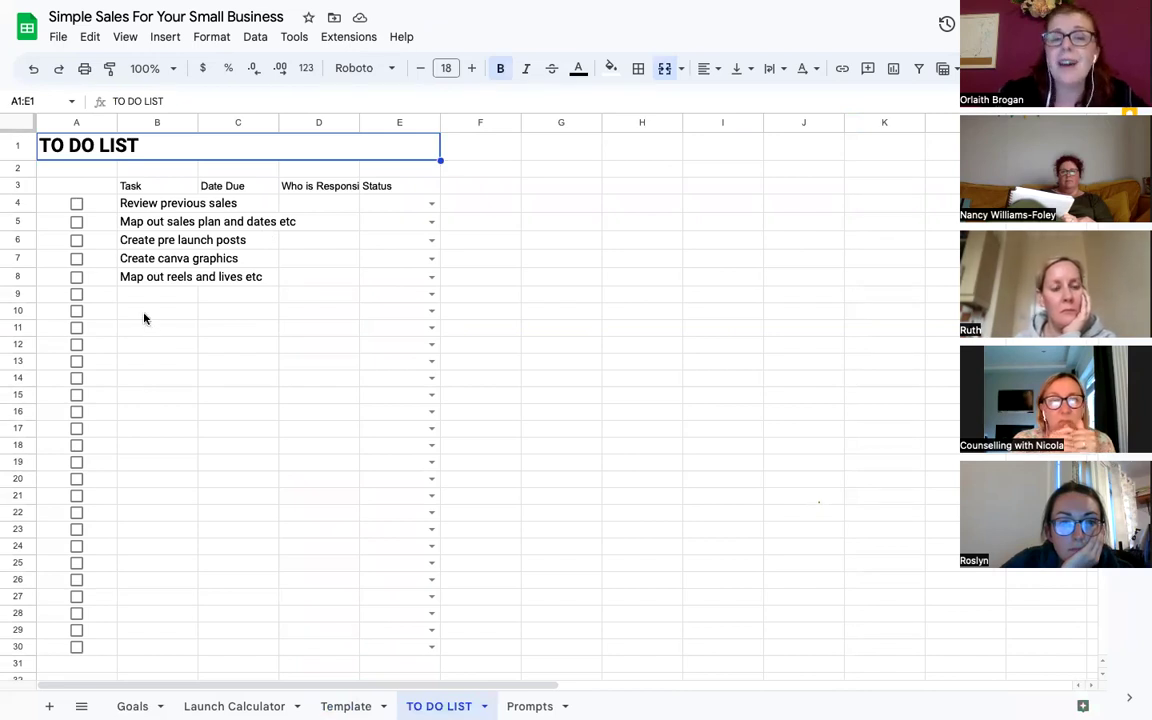
{"action": "left_click", "coordinate": [432, 203]}
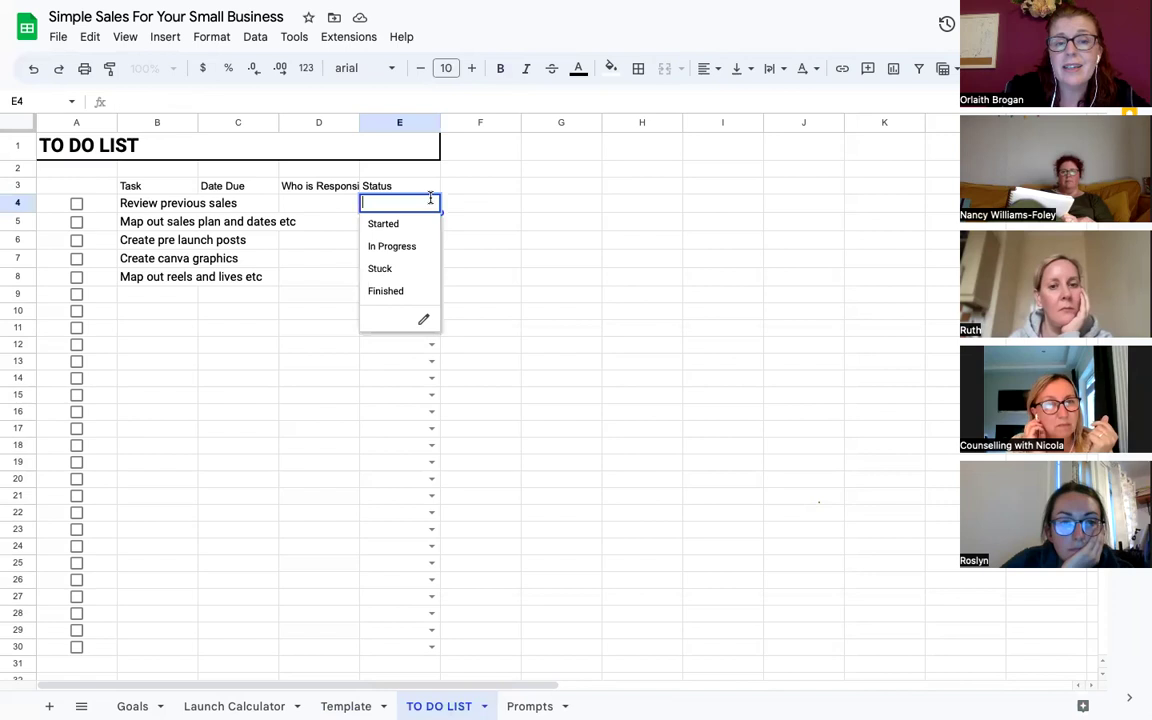
{"action": "left_click", "coordinate": [548, 424]}
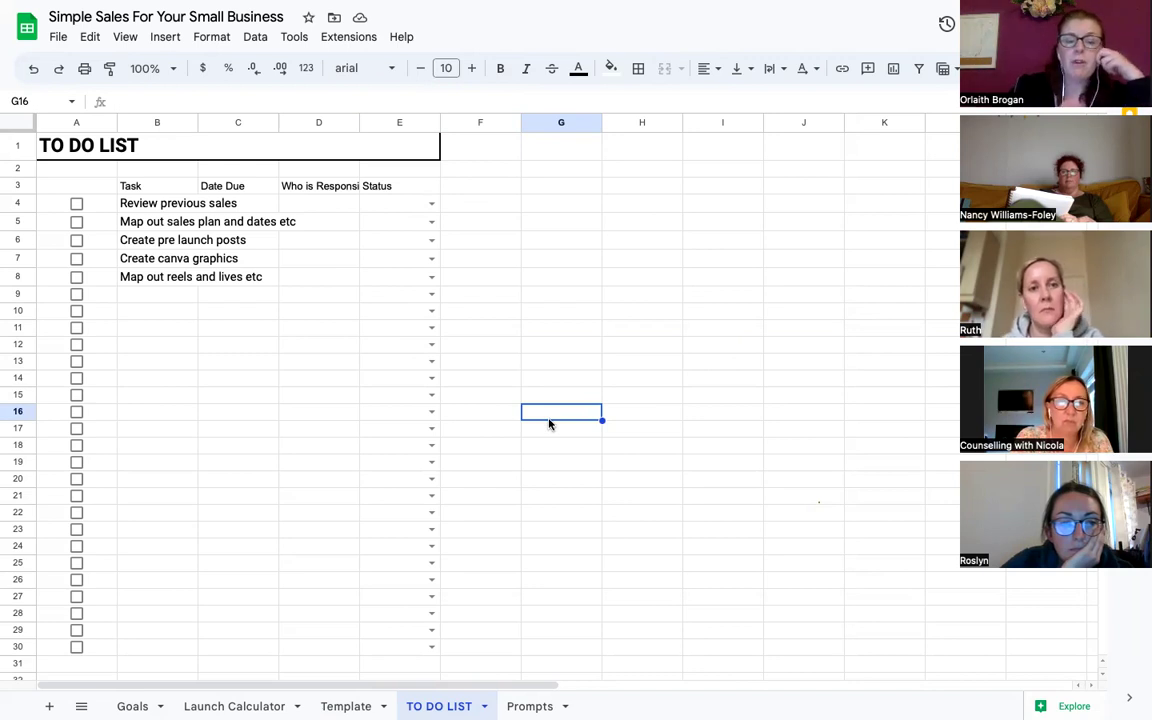
- Return to the Template sheet and review the Pre-Launch Week 1 plan
{"action": "left_click", "coordinate": [345, 706]}
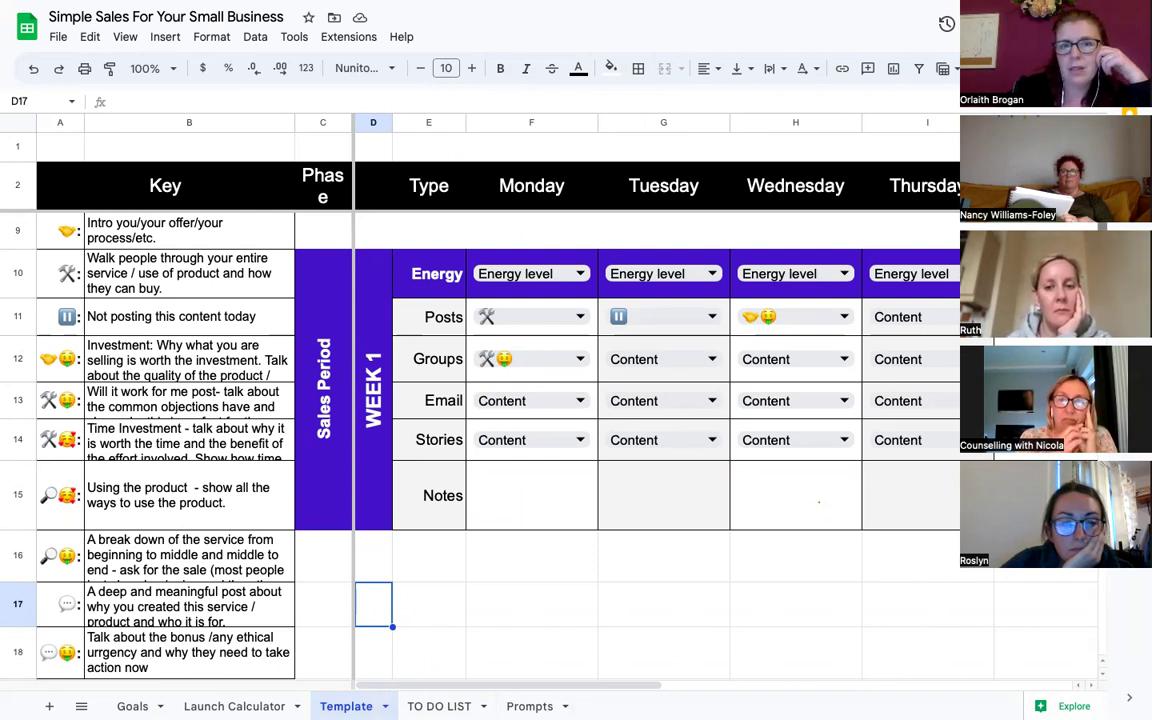
{"action": "scroll", "coordinate": [500, 450], "scroll_direction": "up", "scroll_amount": 3}
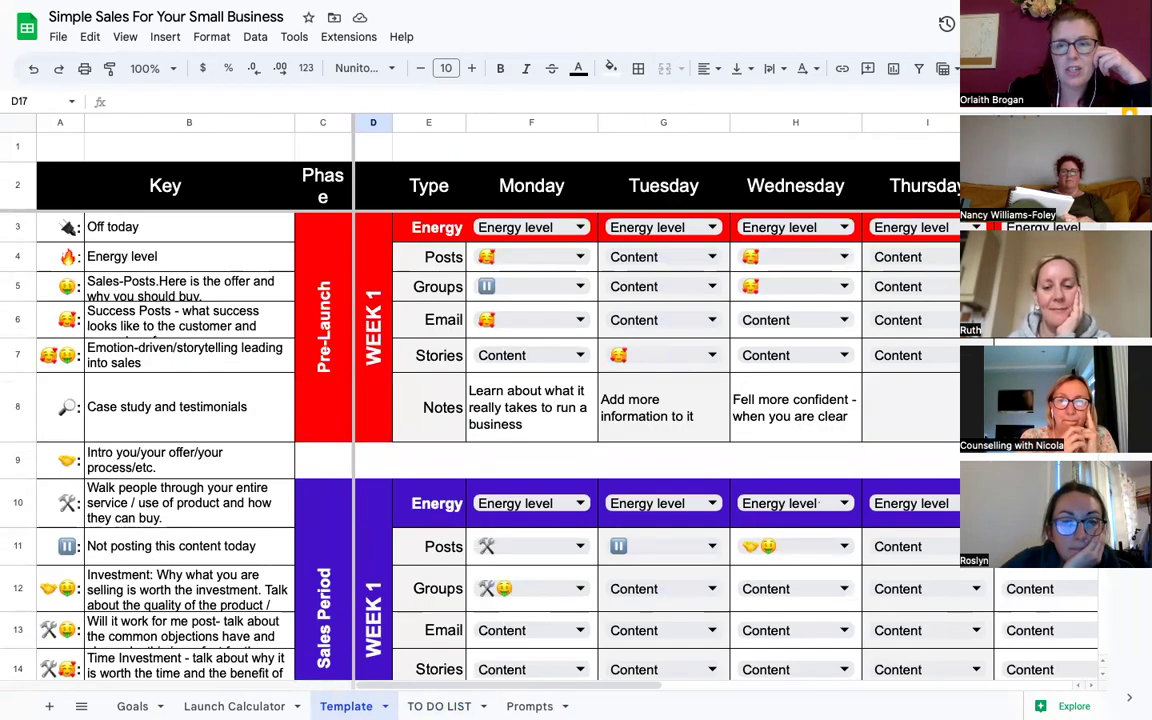